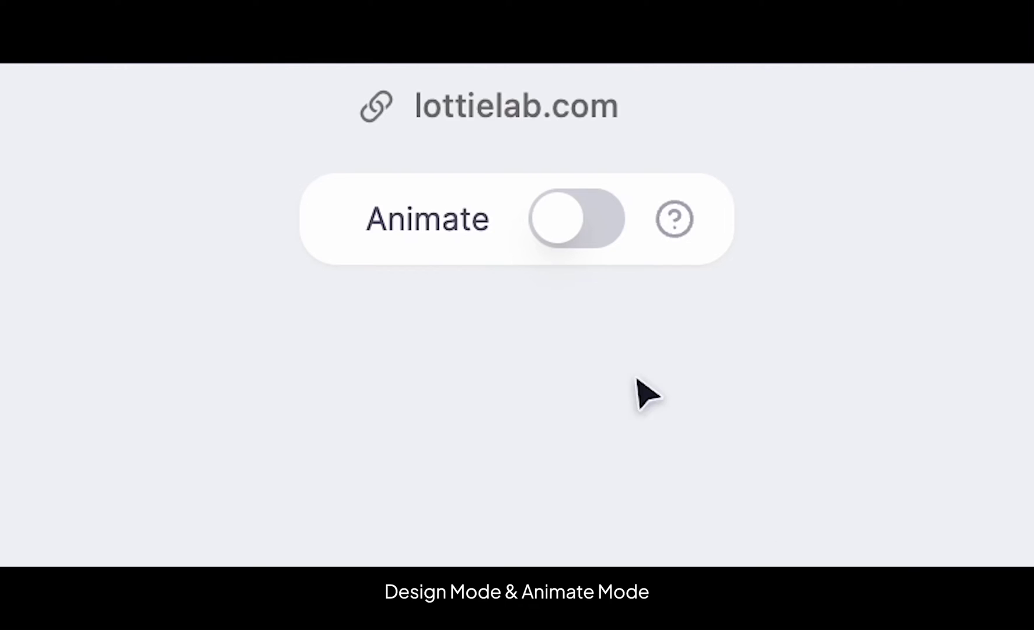
Step: In animate mode, move the square right on a curved path at 0.40, then rotate it 45° into a diamond at 1.10
{"action": "left_click", "coordinate": [576, 231]}
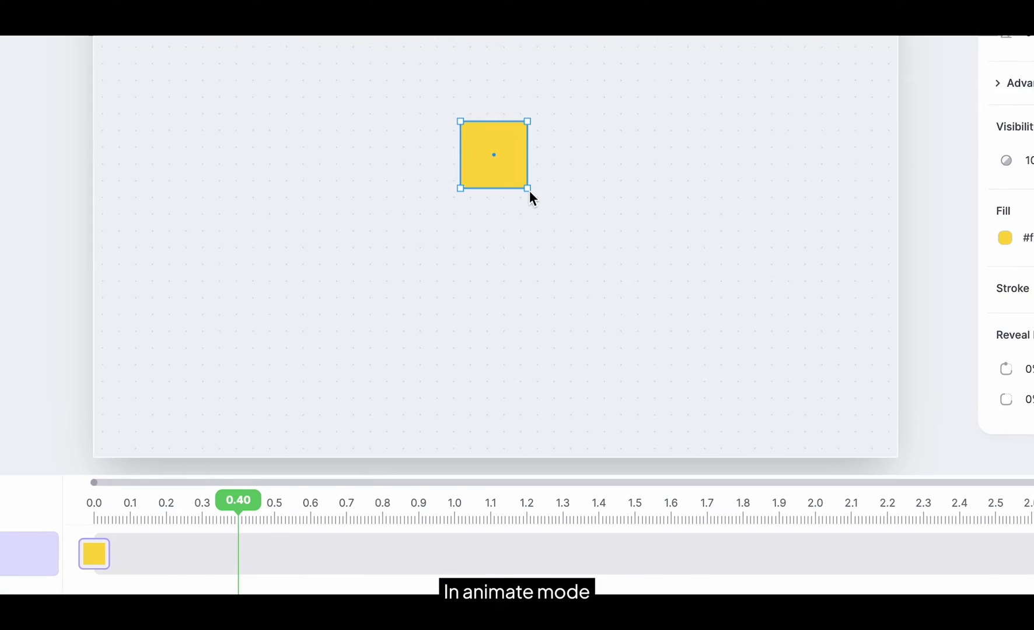
{"action": "left_click_drag", "start_coordinate": [508, 169], "coordinate": [717, 152]}
{"action": "left_click_drag", "start_coordinate": [607, 153], "coordinate": [620, 128]}
{"action": "left_click", "coordinate": [491, 503]}
{"action": "left_click_drag", "start_coordinate": [715, 185], "coordinate": [671, 189]}
{"action": "left_click_drag", "start_coordinate": [628, 277], "coordinate": [501, 189]}
Step: Enlarge the diamond at 2.42, then preview the animation and show Shape Layer 1's motion path
{"action": "left_click", "coordinate": [722, 511]}
{"action": "left_click", "coordinate": [466, 525]}
{"action": "left_click", "coordinate": [920, 518]}
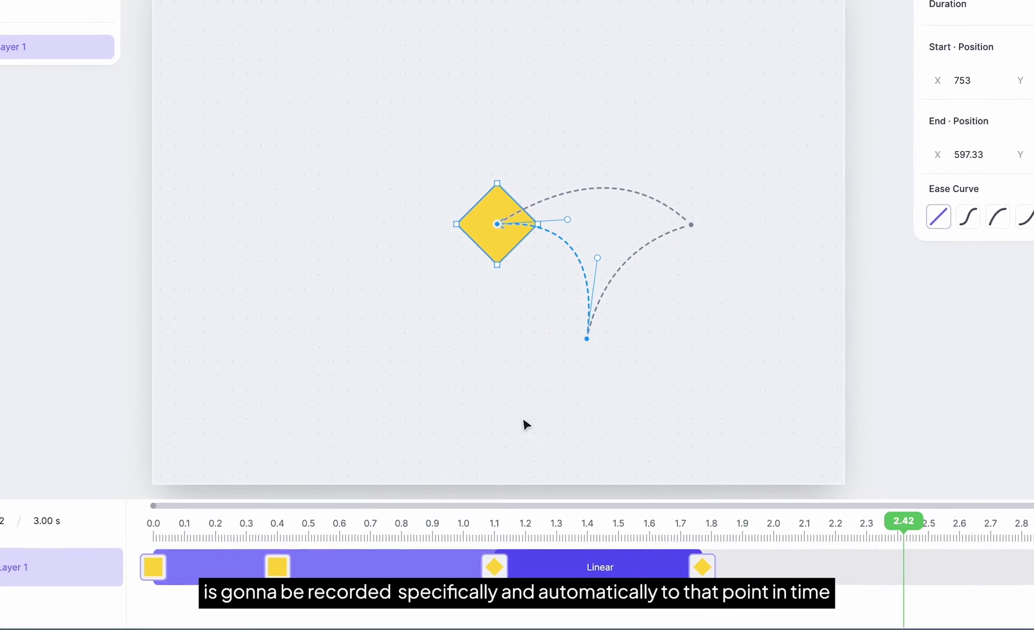
{"action": "left_click_drag", "start_coordinate": [517, 226], "coordinate": [513, 277]}
{"action": "left_click", "coordinate": [569, 397]}
{"action": "key", "text": "space"}
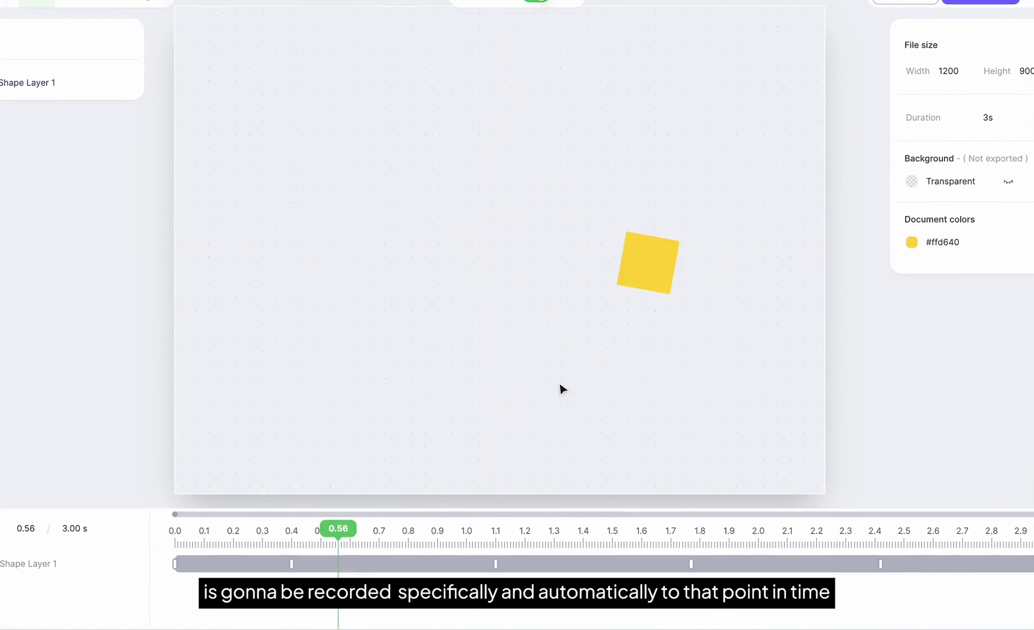
{"action": "left_click", "coordinate": [94, 567]}
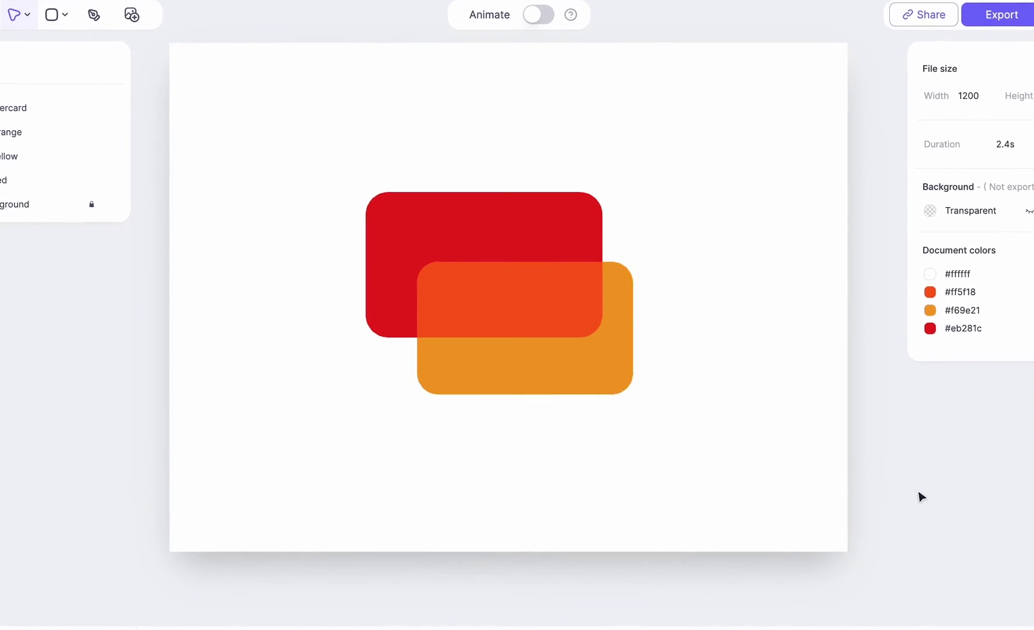
Step: Stand the red-orange card group upright, duplicate it alongside, then scale and centre both groups
{"action": "left_click_drag", "start_coordinate": [607, 287], "coordinate": [561, 419]}
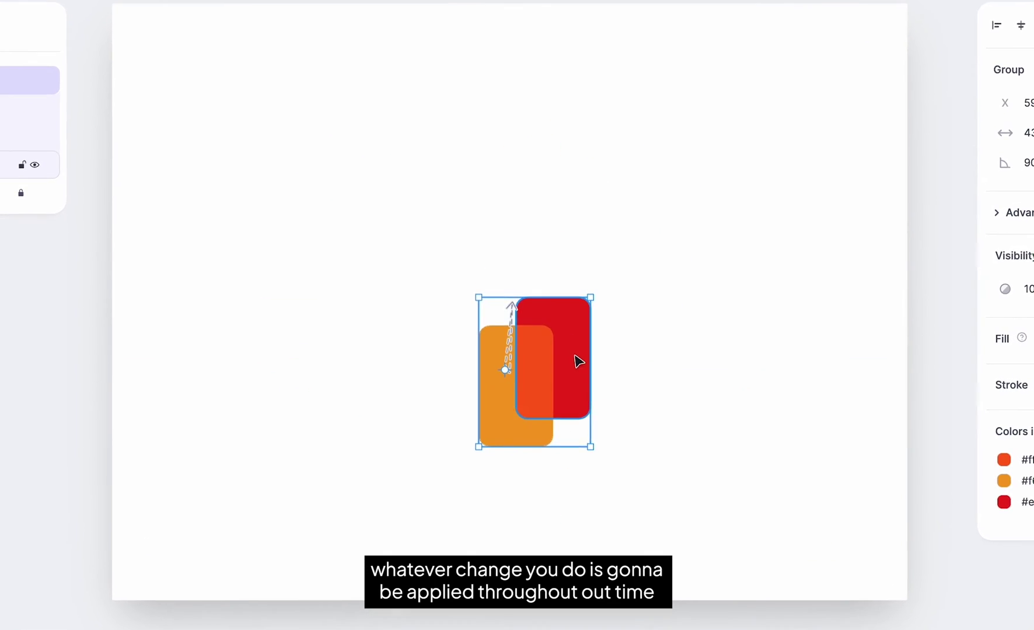
{"action": "left_click_drag", "start_coordinate": [557, 333], "coordinate": [609, 302]}
{"action": "left_click_drag", "start_coordinate": [787, 464], "coordinate": [261, 148]}
{"action": "left_click_drag", "start_coordinate": [679, 381], "coordinate": [829, 460]}
{"action": "left_click_drag", "start_coordinate": [760, 311], "coordinate": [674, 273]}
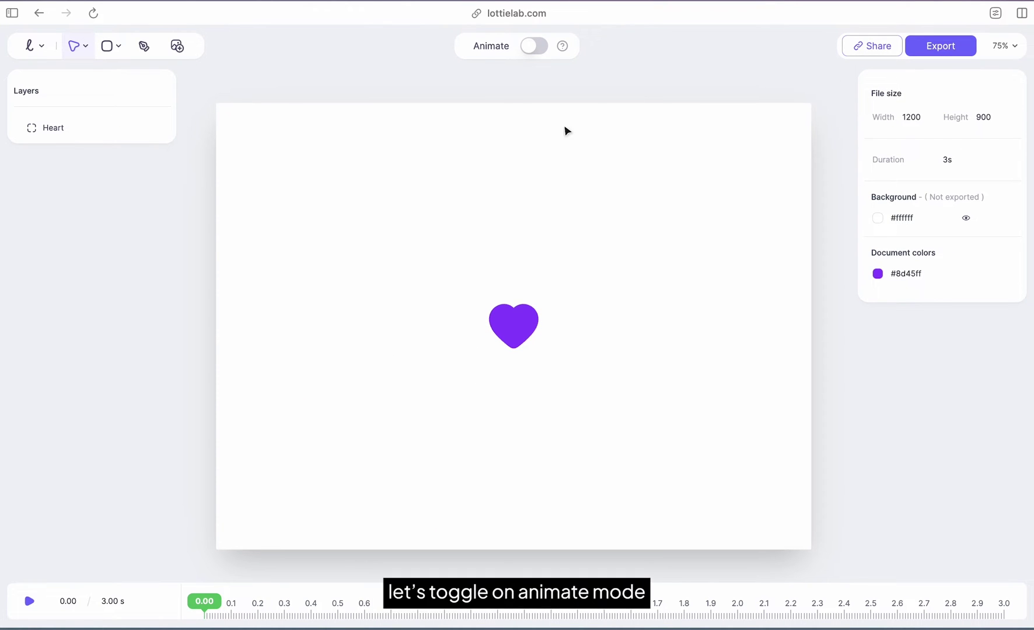
Step: Keyframe the heart at about 398% scale at 2.00 s and 100% at 3.00 s, then play it
{"action": "left_click", "coordinate": [535, 50]}
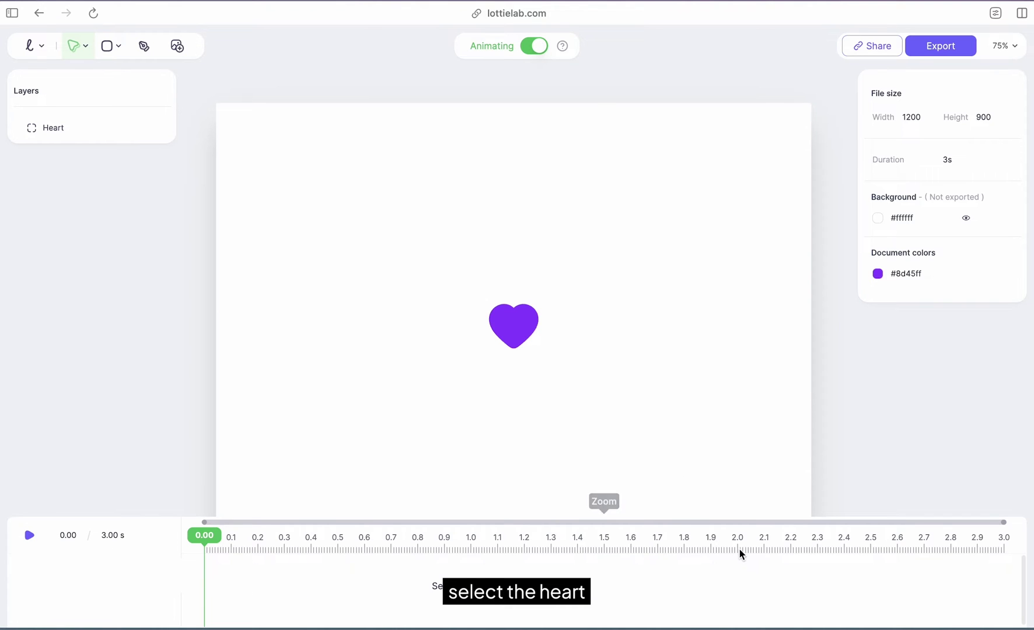
{"action": "left_click", "coordinate": [513, 324]}
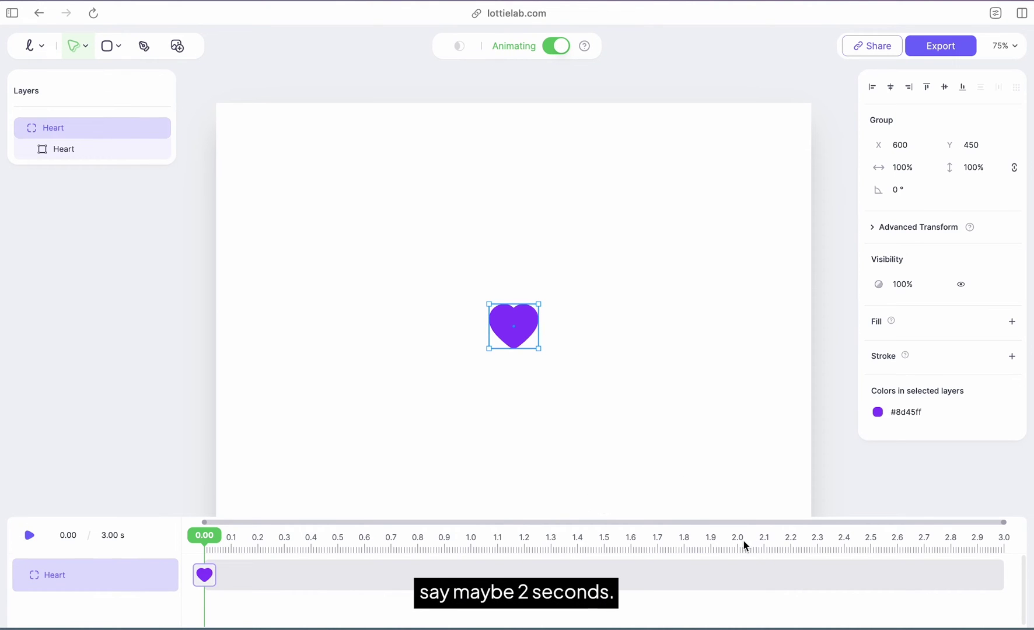
{"action": "left_click", "coordinate": [738, 542]}
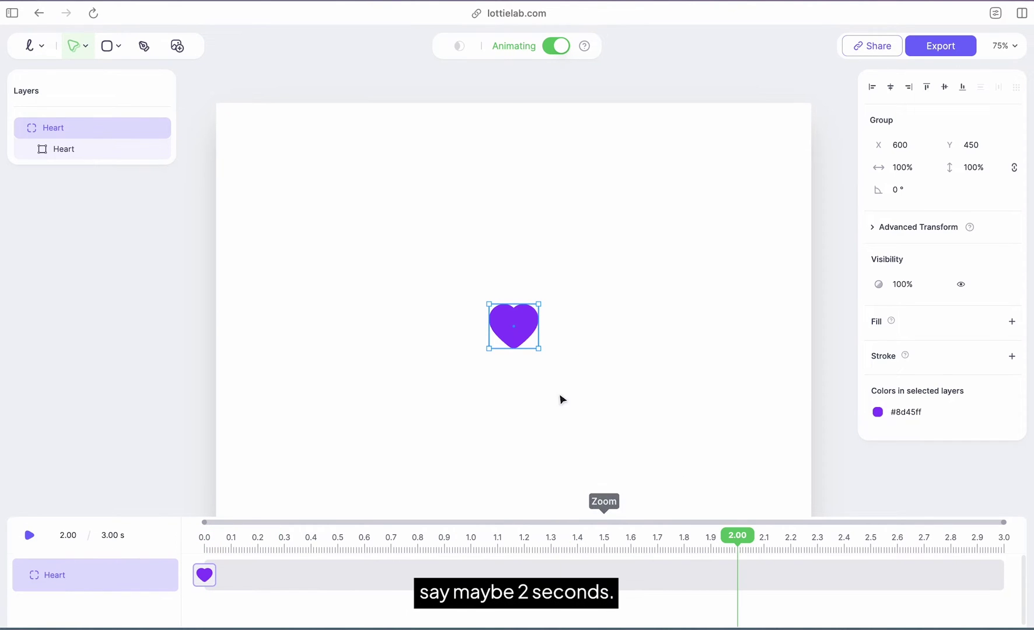
{"action": "left_click_drag", "start_coordinate": [582, 385], "coordinate": [624, 416]}
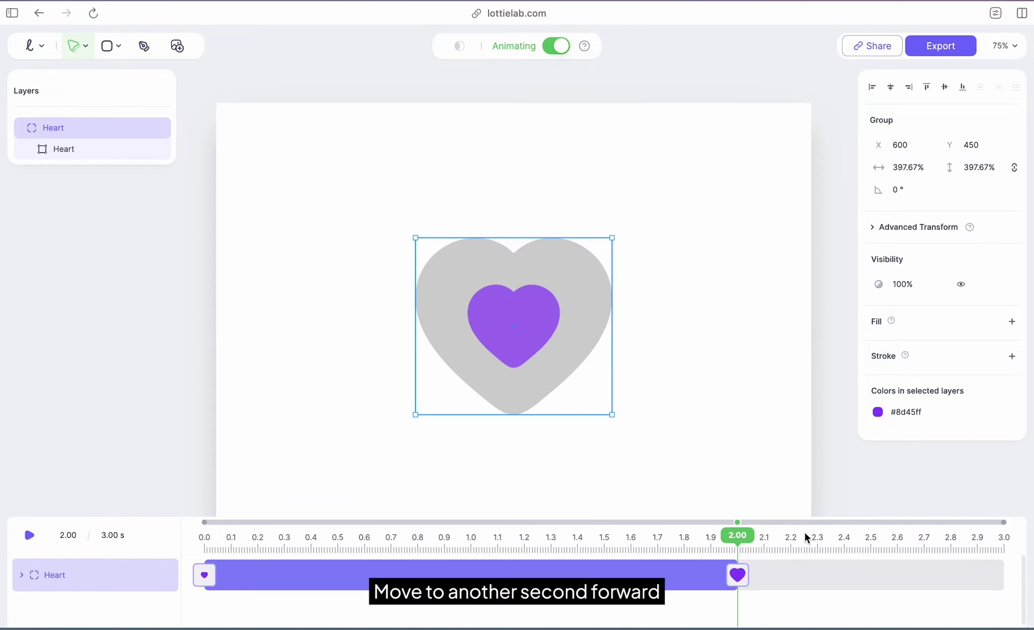
{"action": "left_click", "coordinate": [1019, 543]}
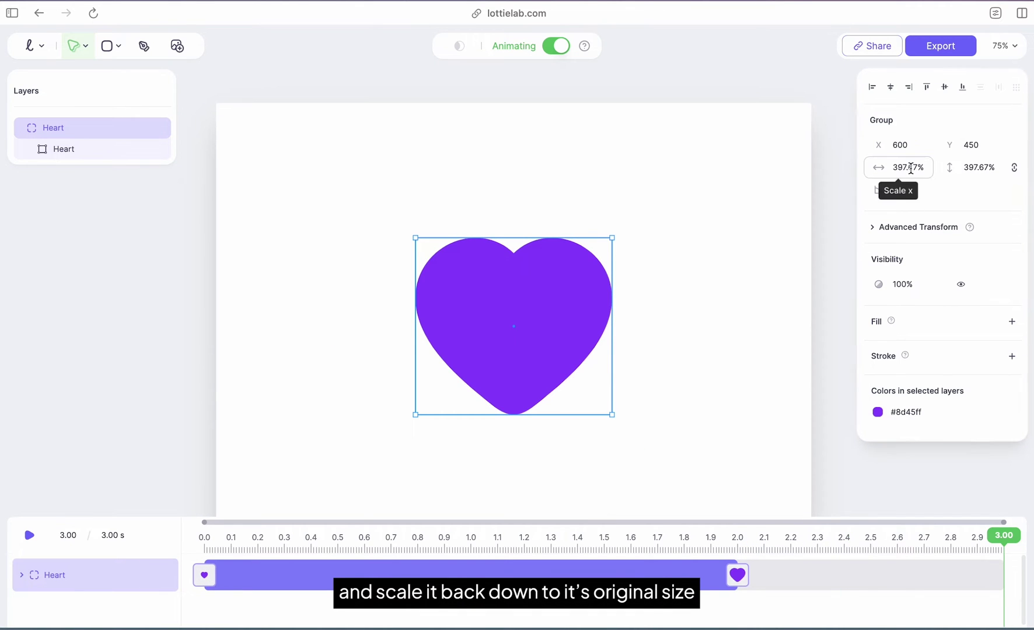
{"action": "left_click", "coordinate": [972, 169]}
{"action": "type", "text": "100"}
{"action": "key", "text": "Return"}
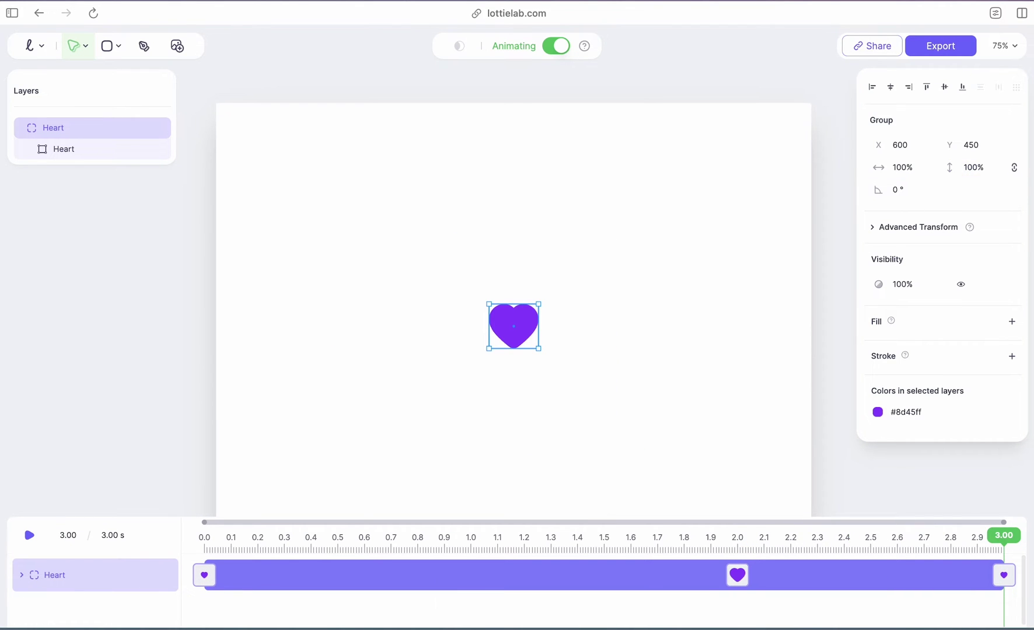
{"action": "key", "text": "space"}
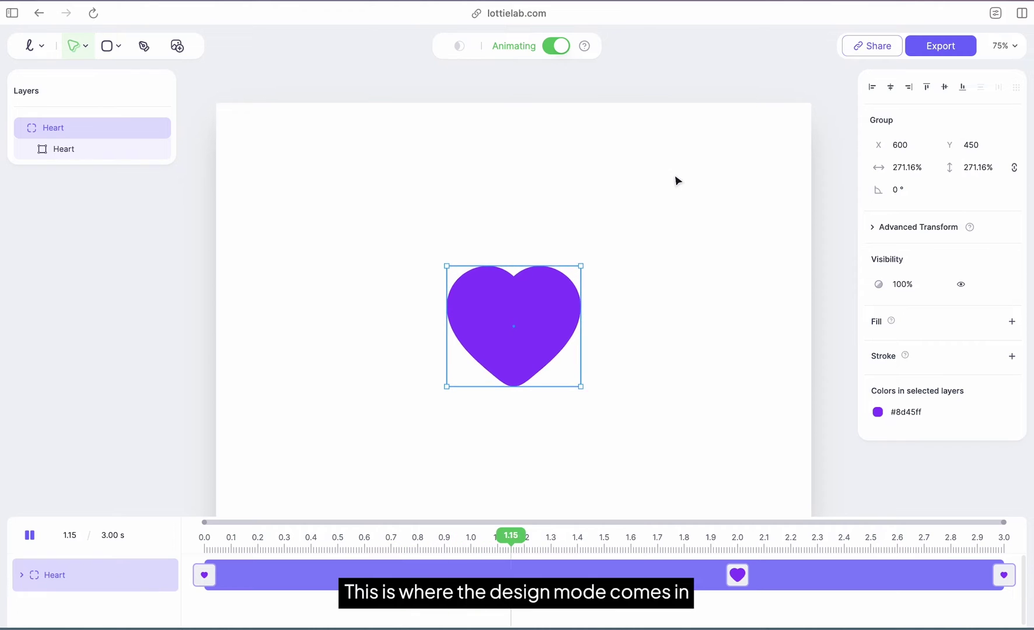
Step: Pause playback and, in design mode, shrink the heart across its whole animation
{"action": "key", "text": "space"}
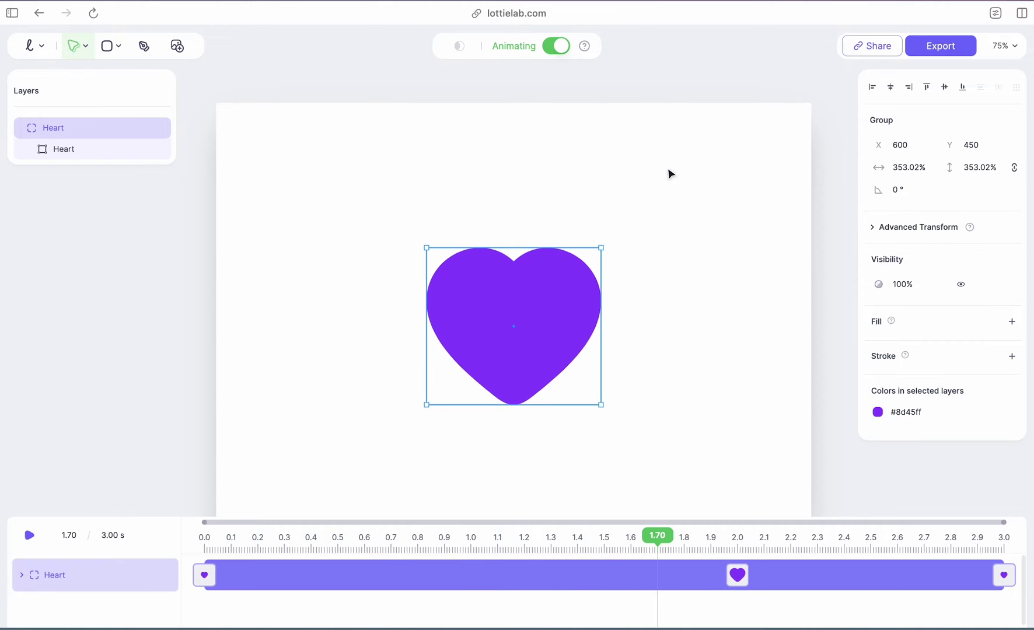
{"action": "left_click", "coordinate": [556, 46]}
{"action": "left_click_drag", "start_coordinate": [540, 247], "coordinate": [535, 286]}
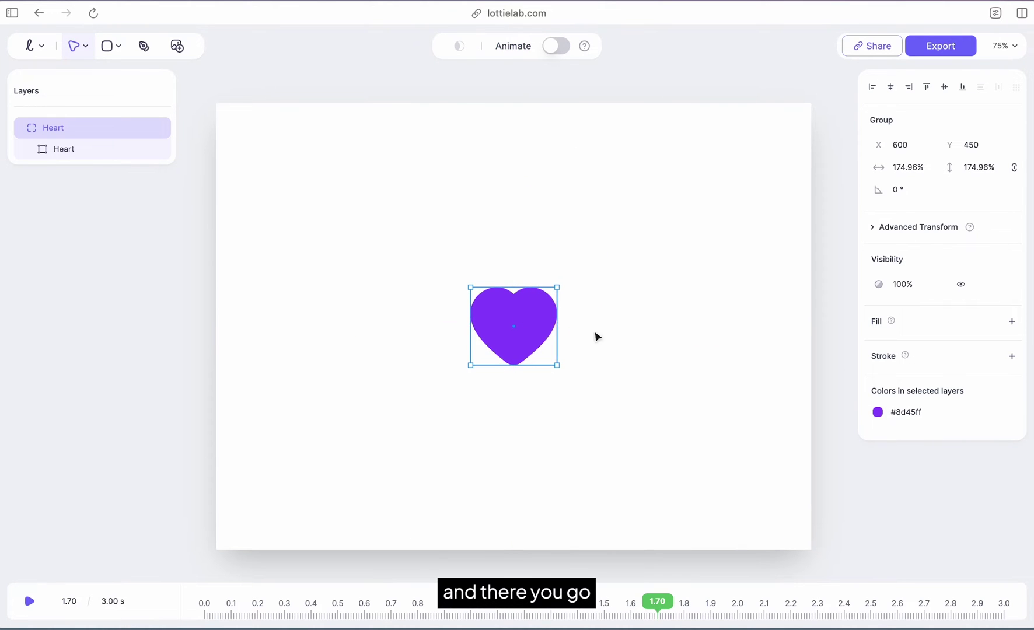
{"action": "left_click", "coordinate": [698, 379]}
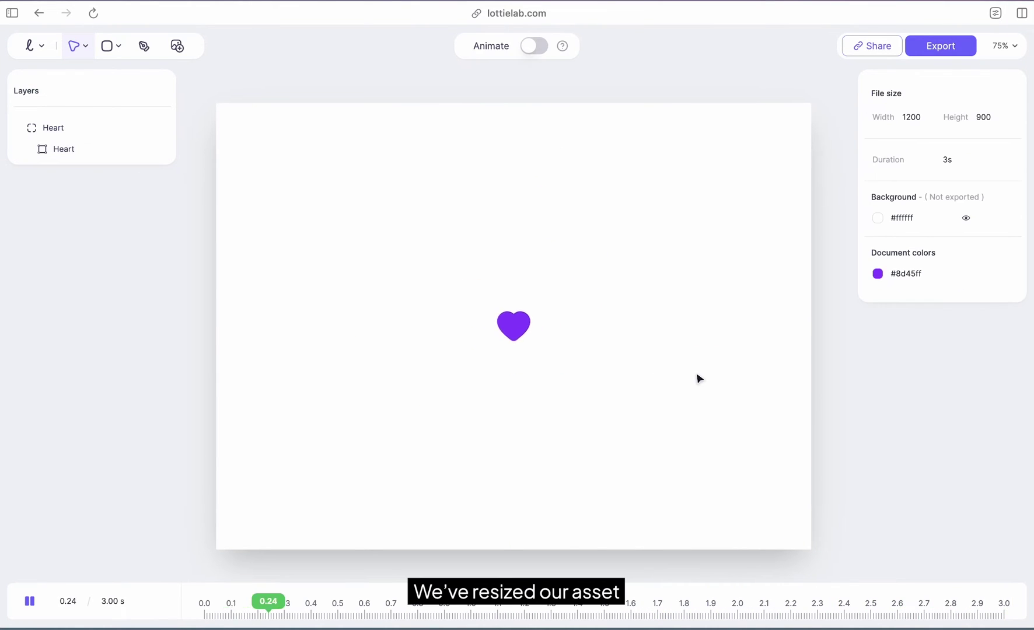
Step: Duplicate the heart into a larger Heart 1 on the right and a smaller Heart 2 on the left
{"action": "left_click", "coordinate": [520, 333]}
{"action": "left_click_drag", "start_coordinate": [519, 333], "coordinate": [678, 432]}
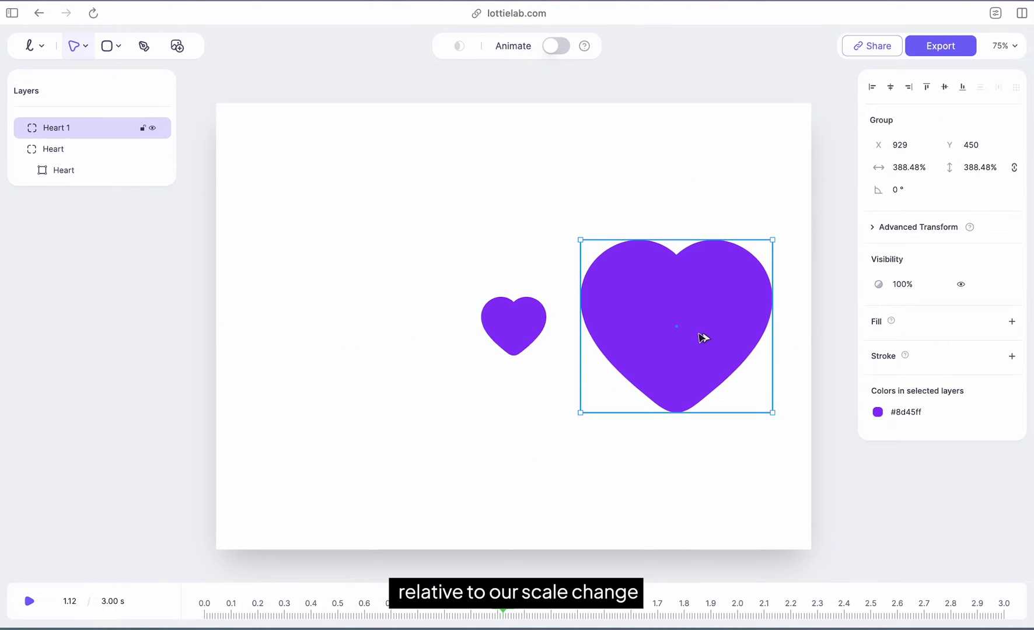
{"action": "left_click_drag", "start_coordinate": [704, 337], "coordinate": [312, 342]}
{"action": "left_click_drag", "start_coordinate": [315, 234], "coordinate": [396, 317]}
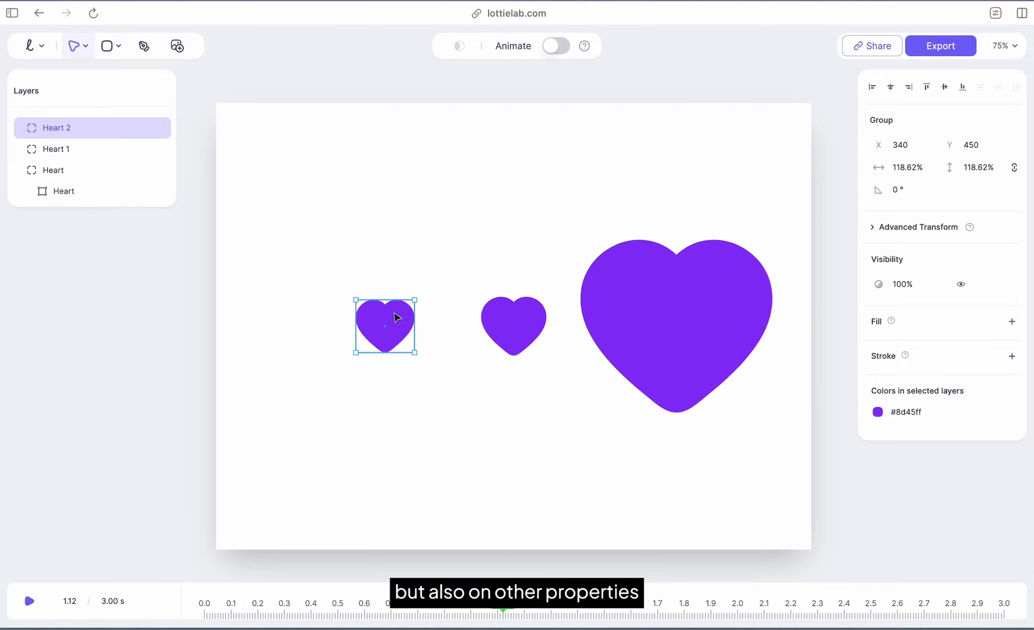
{"action": "left_click", "coordinate": [507, 480]}
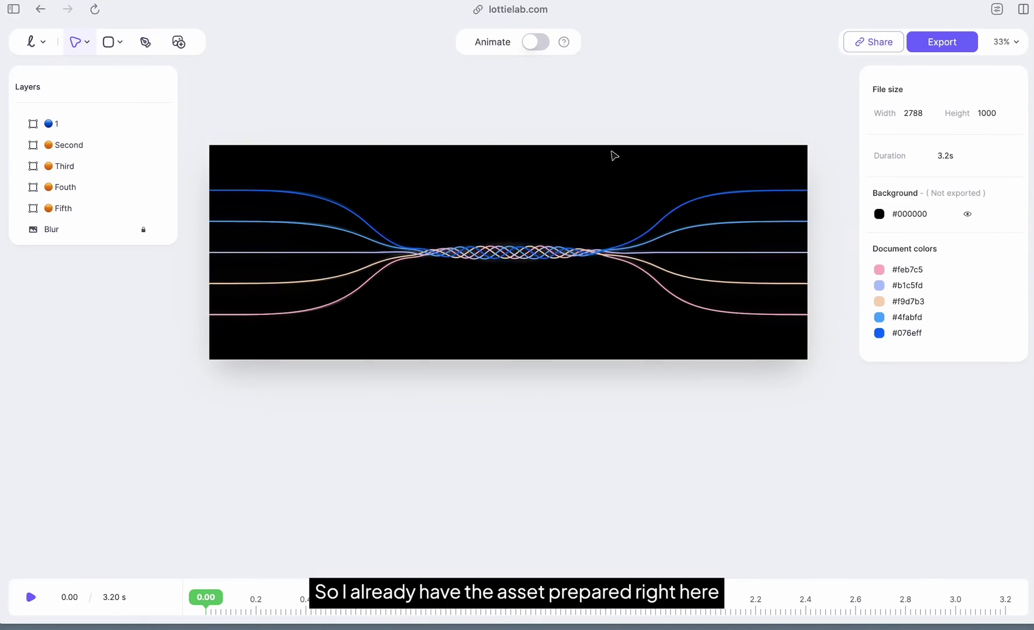
Step: Select all five stroke lines, then the top blue stroke, and clear the selection
{"action": "left_click_drag", "start_coordinate": [679, 486], "coordinate": [459, 149]}
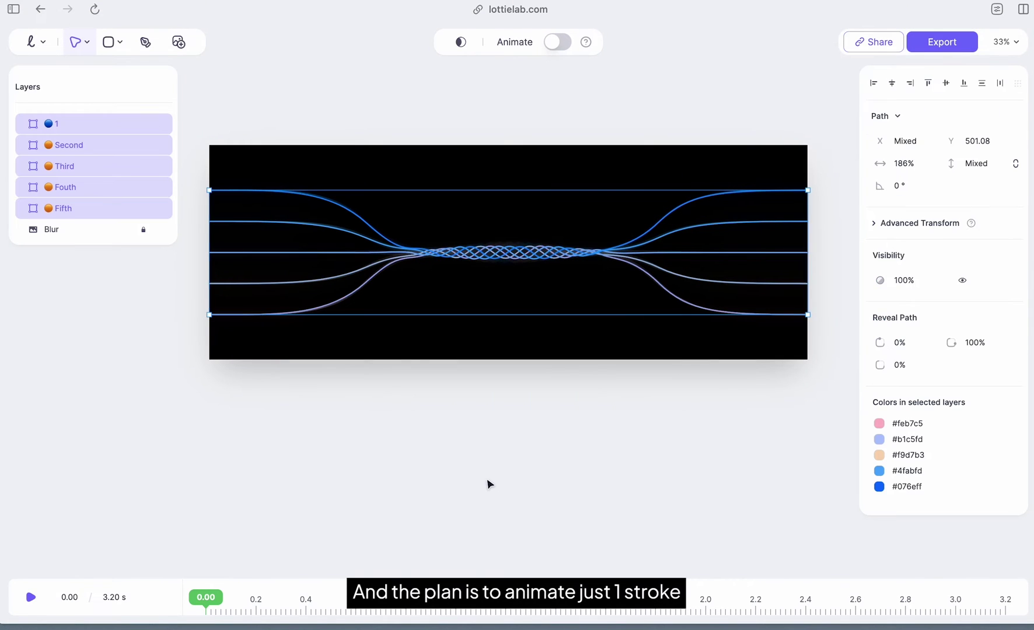
{"action": "left_click", "coordinate": [489, 484]}
{"action": "left_click", "coordinate": [347, 208]}
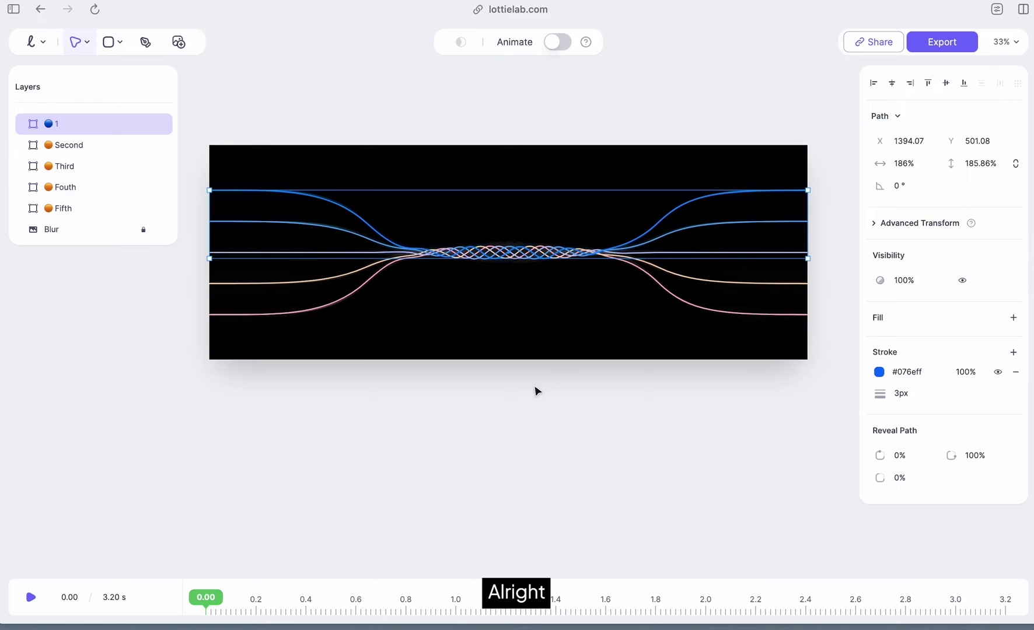
{"action": "left_click", "coordinate": [633, 392]}
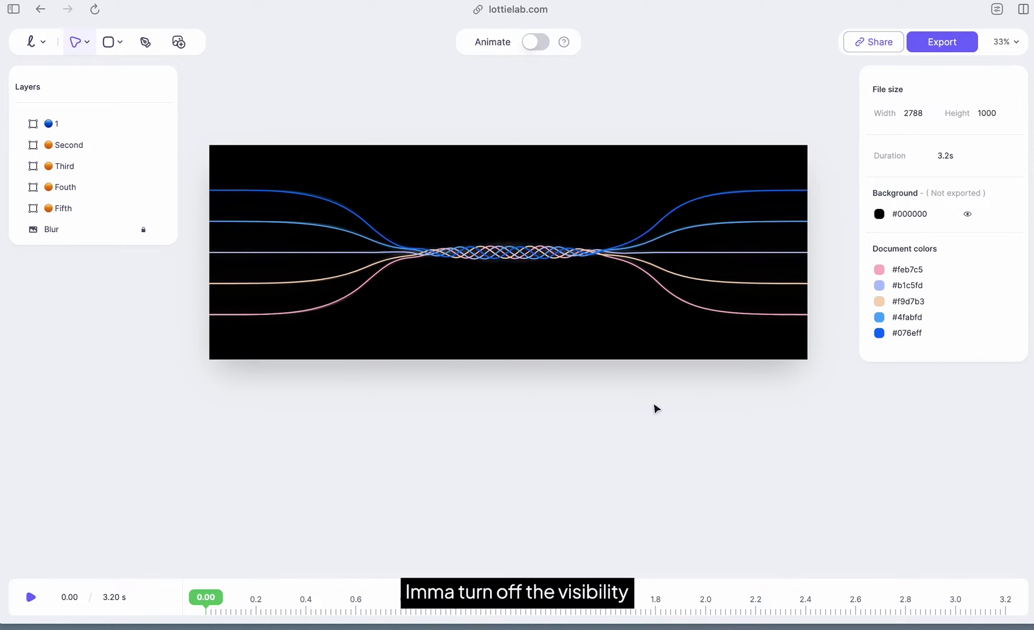
Step: Hide the Second and Third layers and lock Second through Fifth, leaving blue stroke 1 editable
{"action": "left_click", "coordinate": [154, 146]}
{"action": "left_click", "coordinate": [153, 167]}
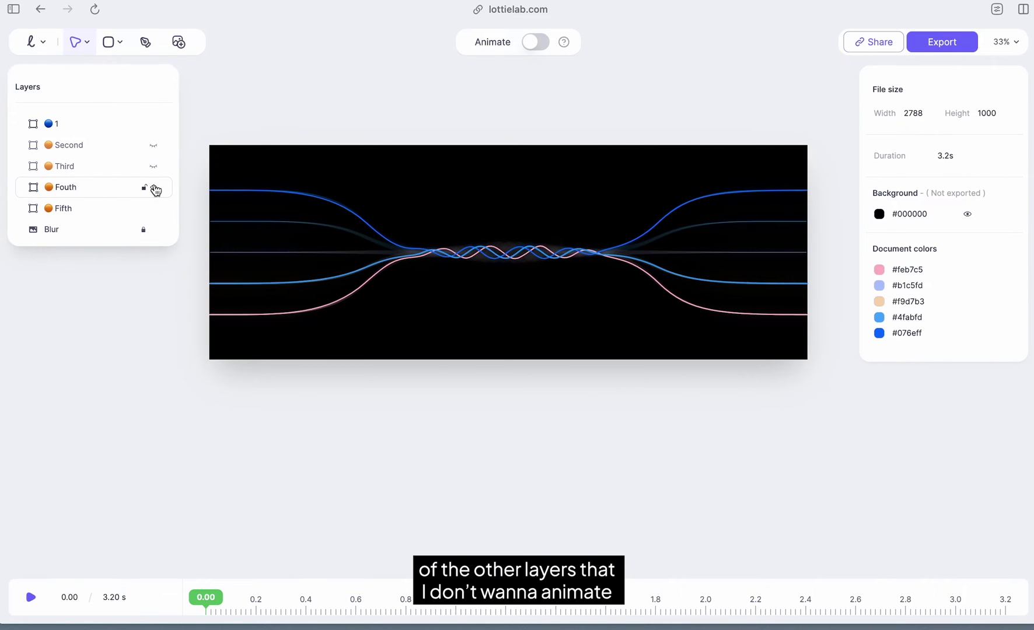
{"action": "left_click", "coordinate": [143, 187]}
{"action": "left_click", "coordinate": [143, 166]}
{"action": "left_click", "coordinate": [143, 145]}
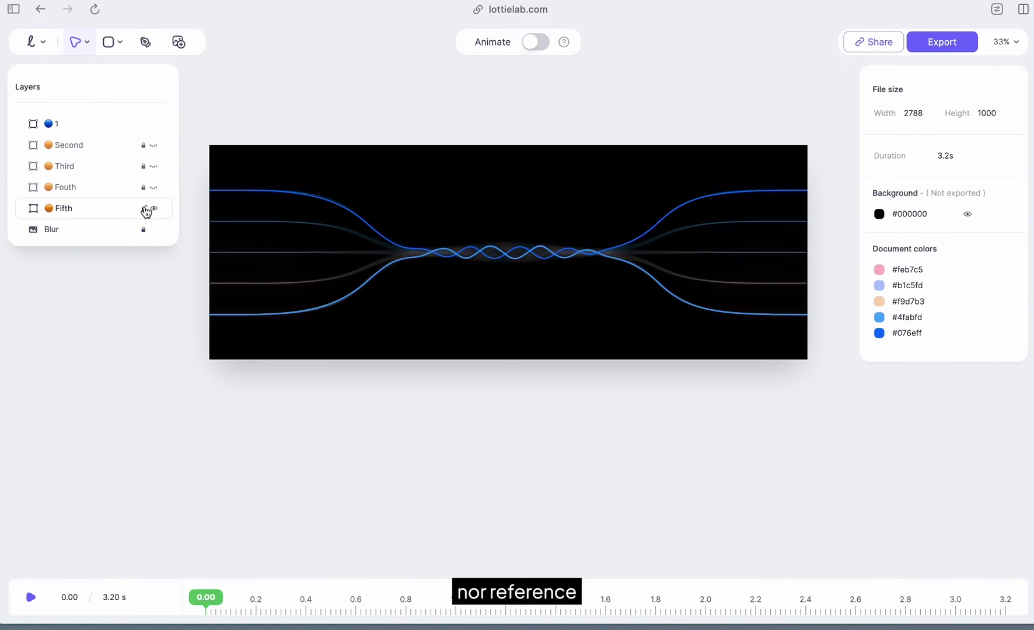
{"action": "left_click", "coordinate": [143, 208]}
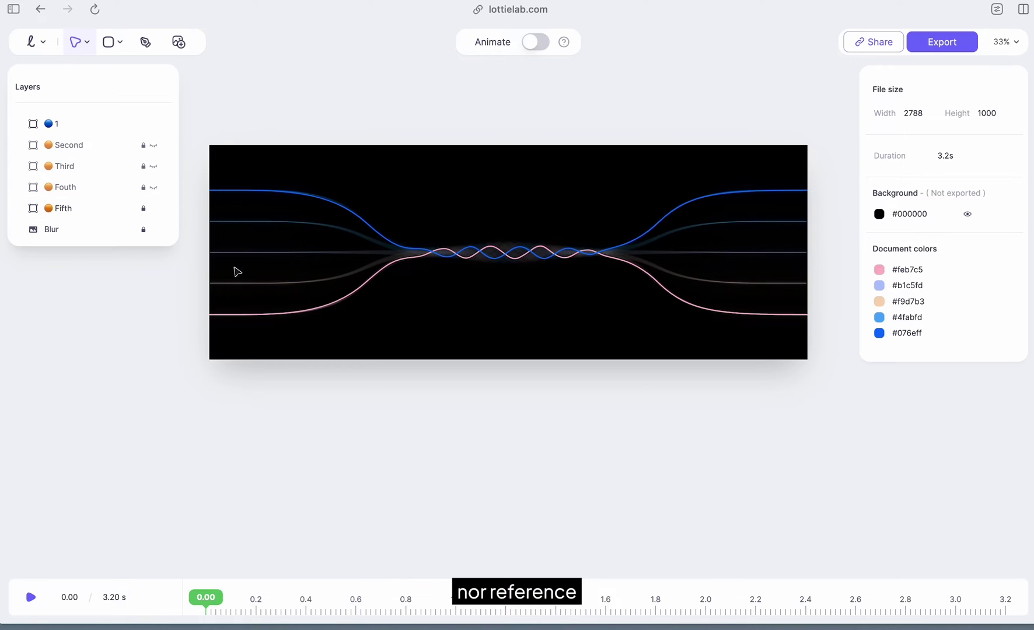
{"action": "left_click", "coordinate": [664, 217]}
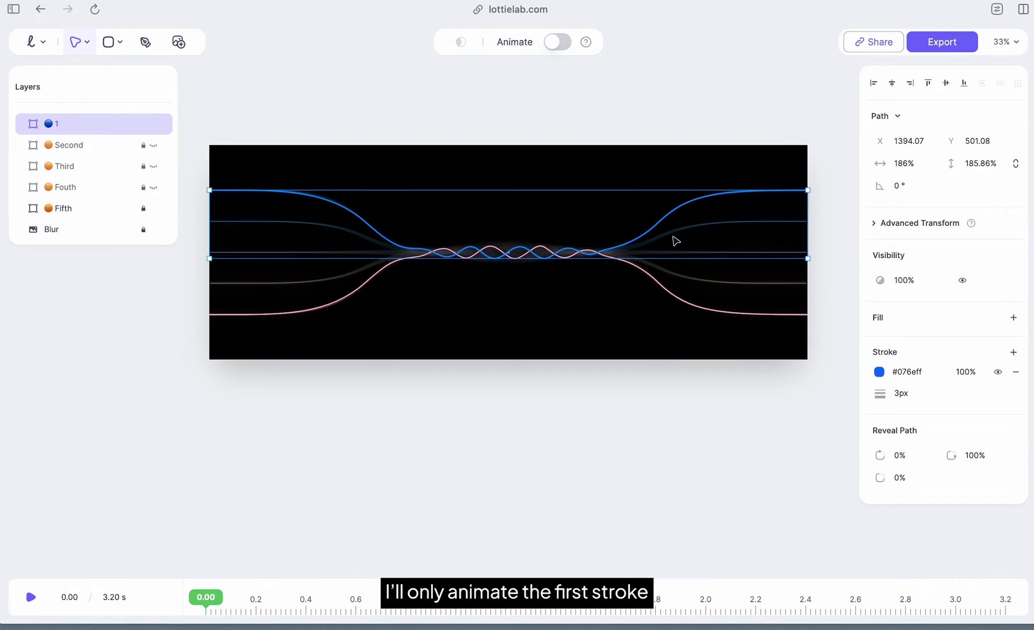
{"action": "left_click", "coordinate": [690, 416]}
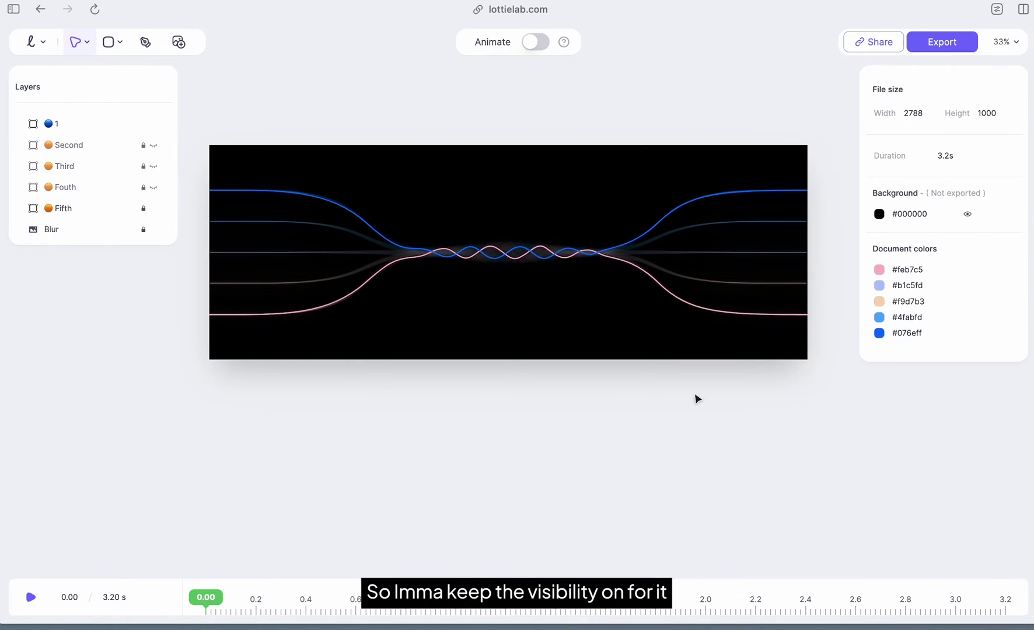
Step: Turn on animating, set the time to 0.80 s and select the blue stroke
{"action": "scroll", "coordinate": [689, 400], "scroll_direction": "up", "scroll_amount": 2}
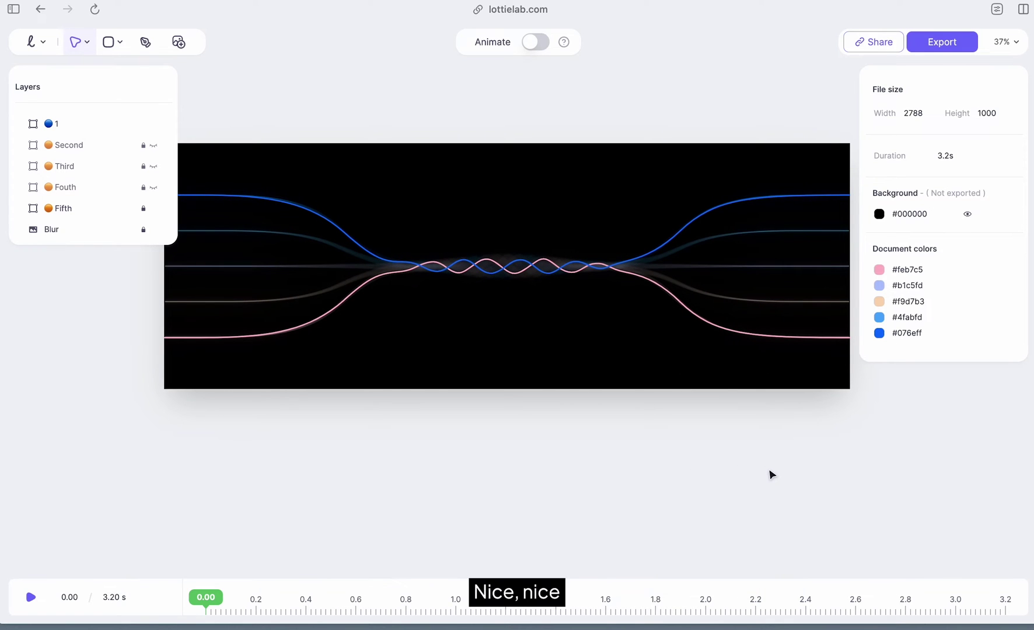
{"action": "left_click", "coordinate": [538, 43]}
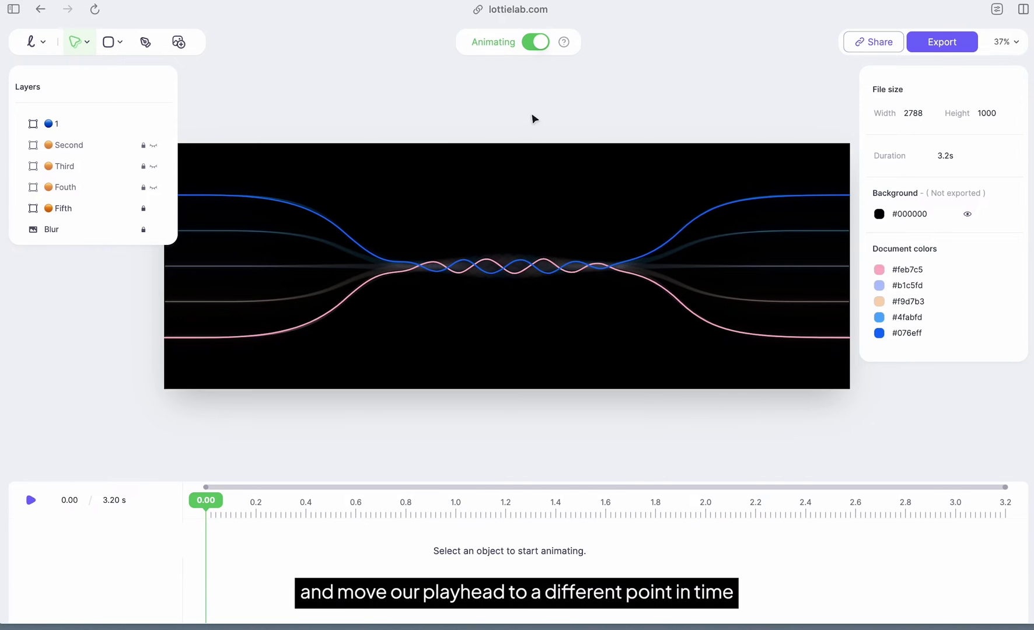
{"action": "left_click", "coordinate": [407, 513]}
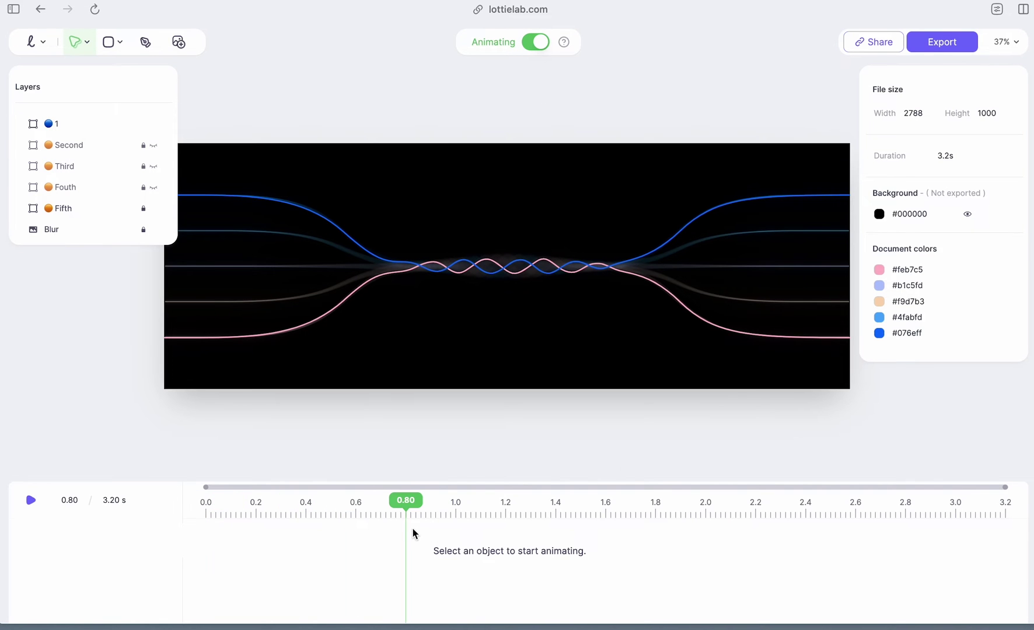
{"action": "left_click", "coordinate": [368, 263]}
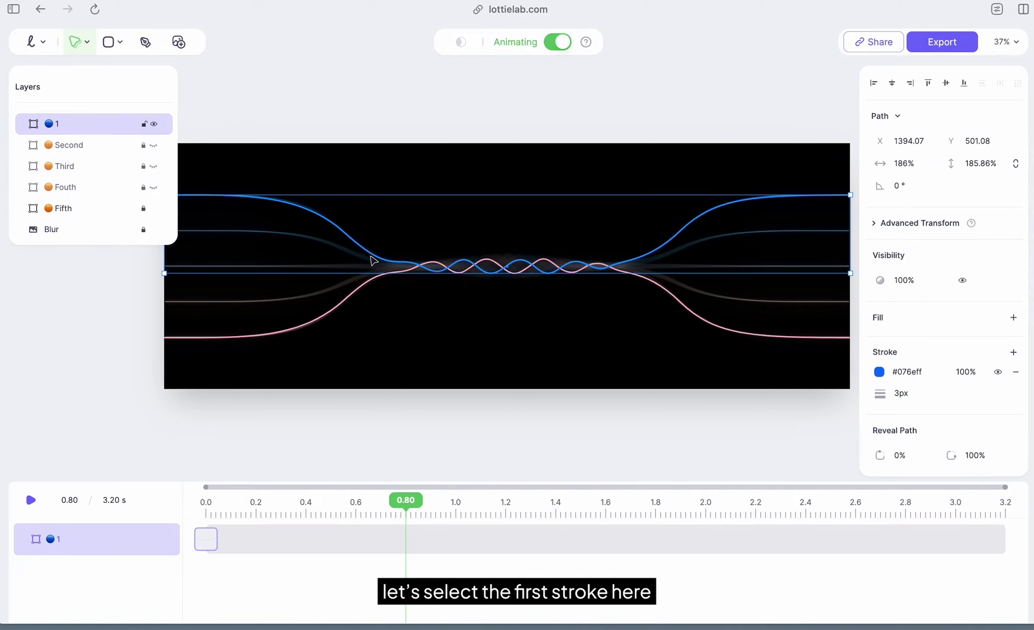
{"action": "scroll", "coordinate": [418, 261], "scroll_direction": "up", "scroll_amount": 5}
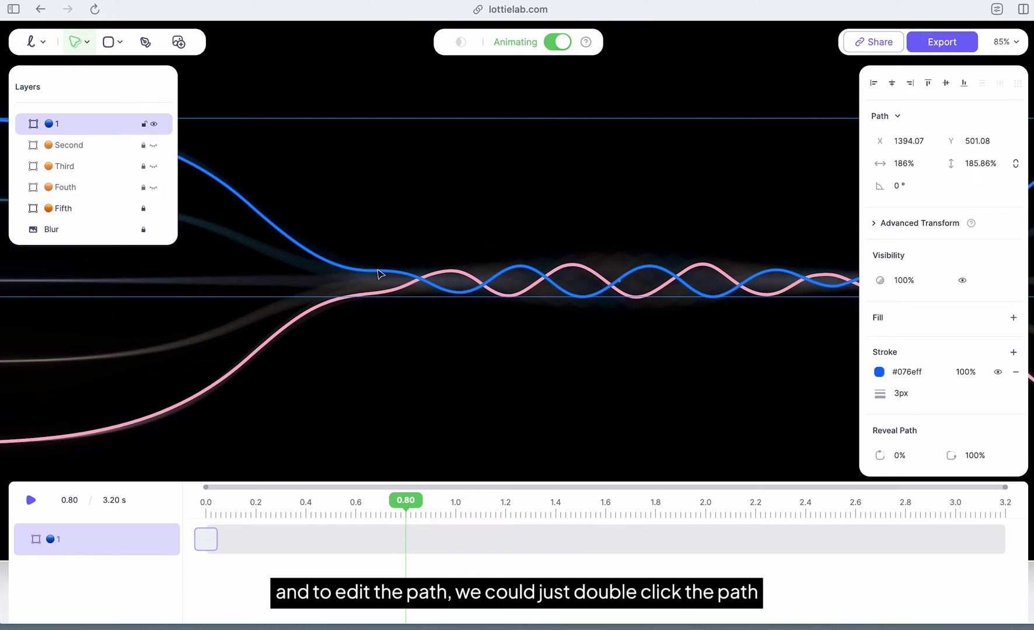
Step: At 0.80 s, drag the blue stroke's wave vertices into a tight, uneven wave tracing the pink line
{"action": "double_click", "coordinate": [378, 272]}
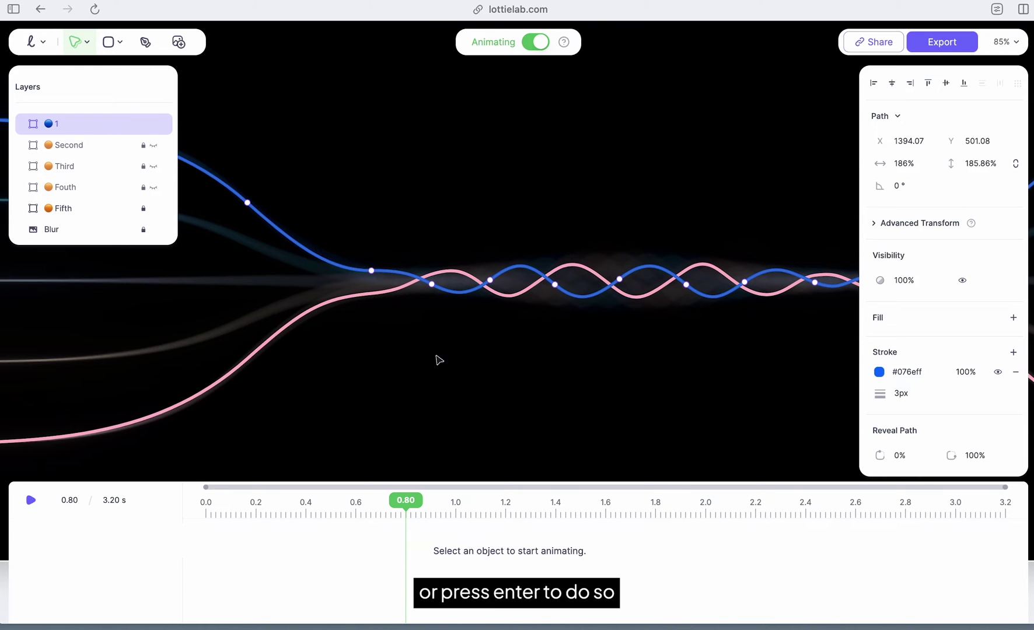
{"action": "left_click_drag", "start_coordinate": [432, 358], "coordinate": [343, 307]}
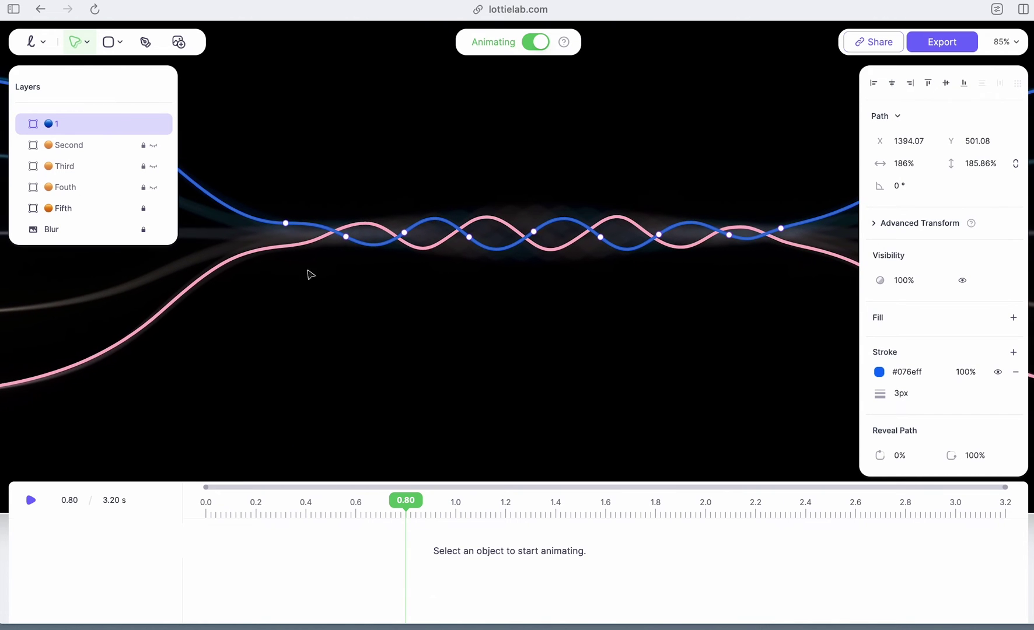
{"action": "left_click_drag", "start_coordinate": [321, 226], "coordinate": [596, 231]}
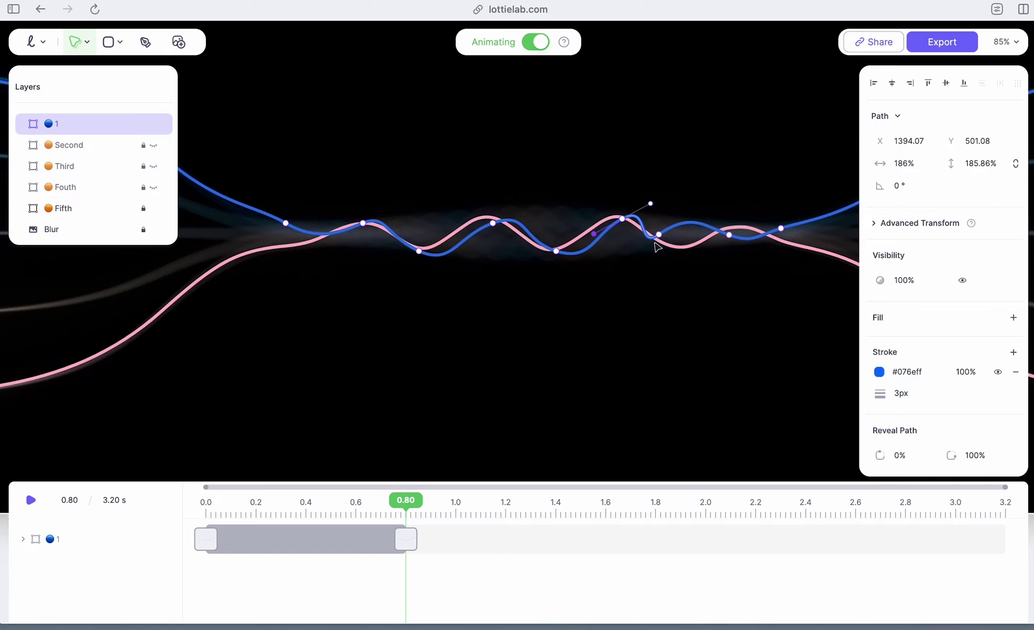
{"action": "left_click_drag", "start_coordinate": [657, 246], "coordinate": [846, 239]}
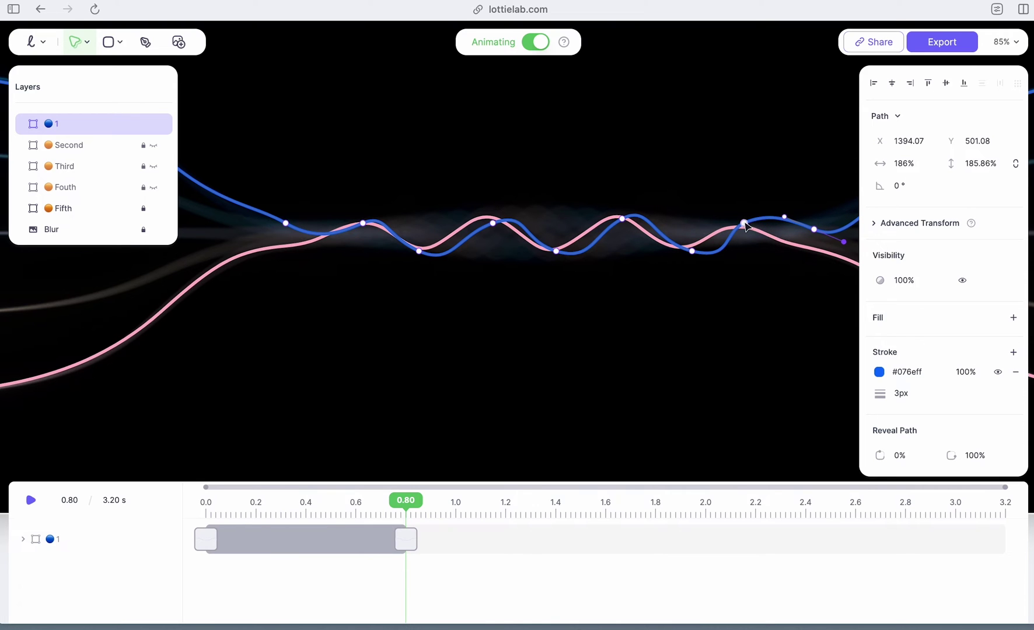
{"action": "left_click_drag", "start_coordinate": [690, 251], "coordinate": [688, 251]}
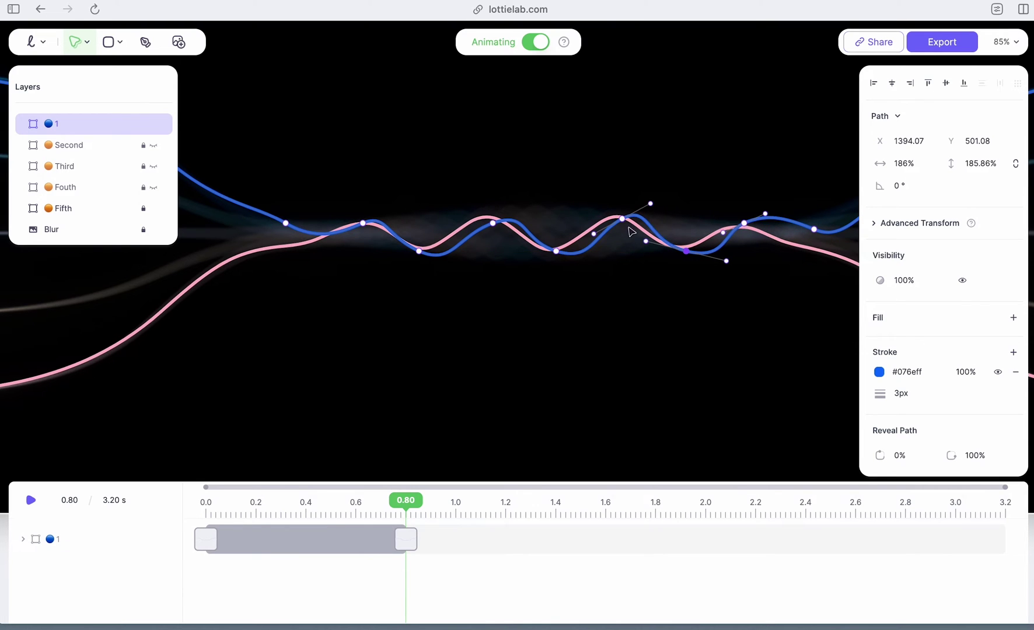
{"action": "left_click_drag", "start_coordinate": [622, 218], "coordinate": [616, 219]}
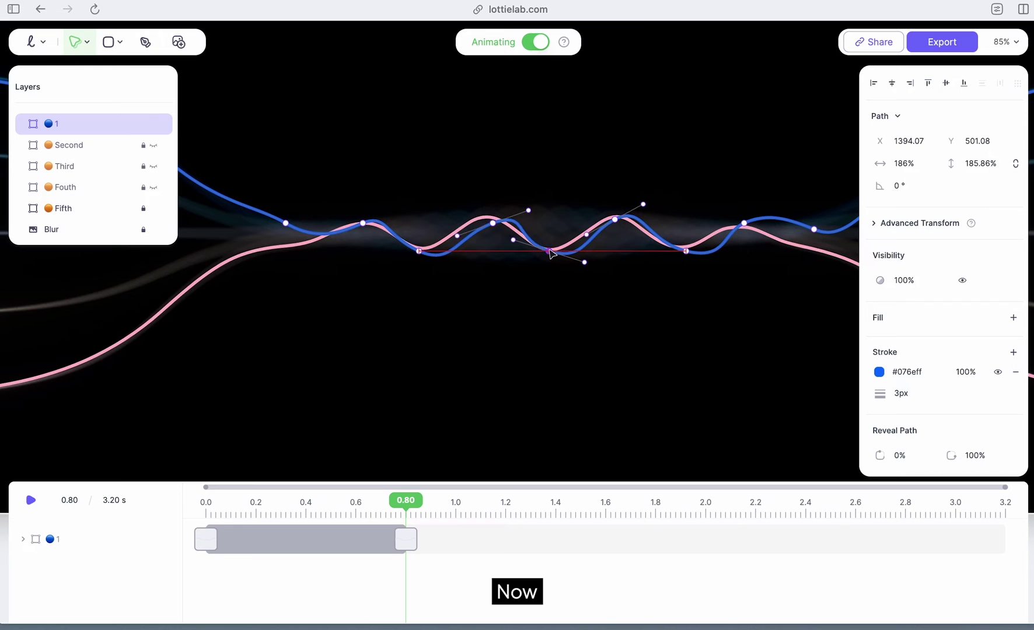
{"action": "left_click_drag", "start_coordinate": [549, 254], "coordinate": [552, 252]}
{"action": "left_click_drag", "start_coordinate": [495, 226], "coordinate": [486, 226]}
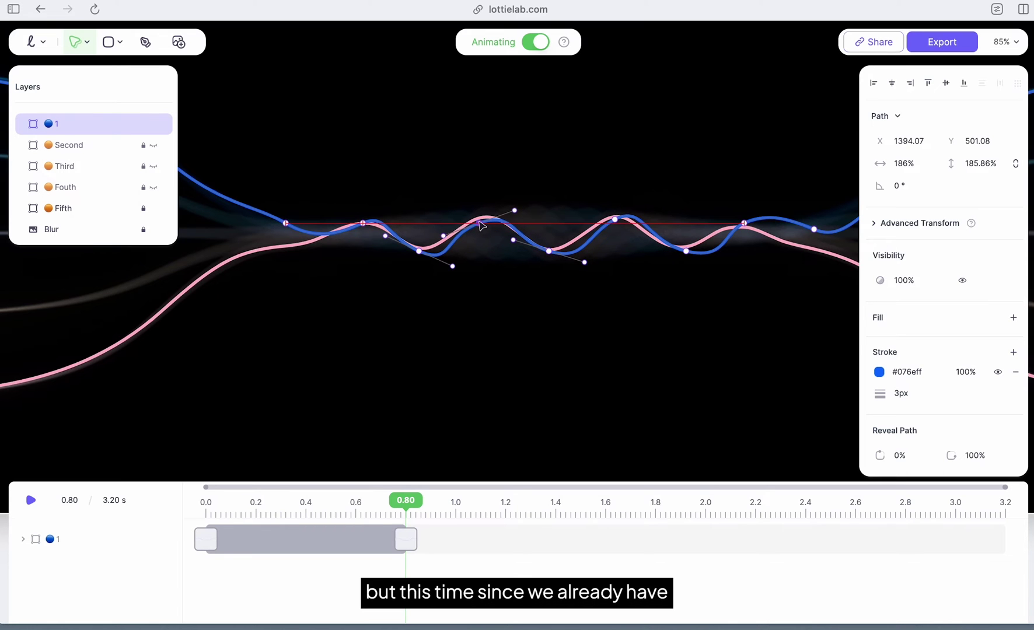
{"action": "left_click", "coordinate": [604, 506]}
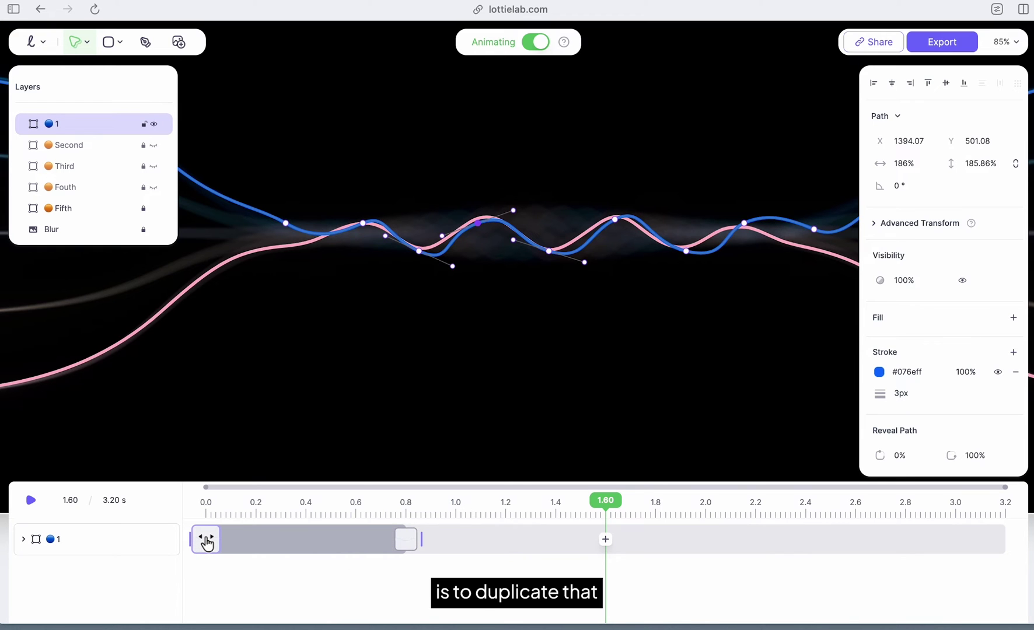
Step: Copy the 0 s keyframe to 1.60 and 3.20 s and the 0.80 s keyframe to 2.40 s, then play from start
{"action": "left_click_drag", "start_coordinate": [205, 545], "coordinate": [607, 512]}
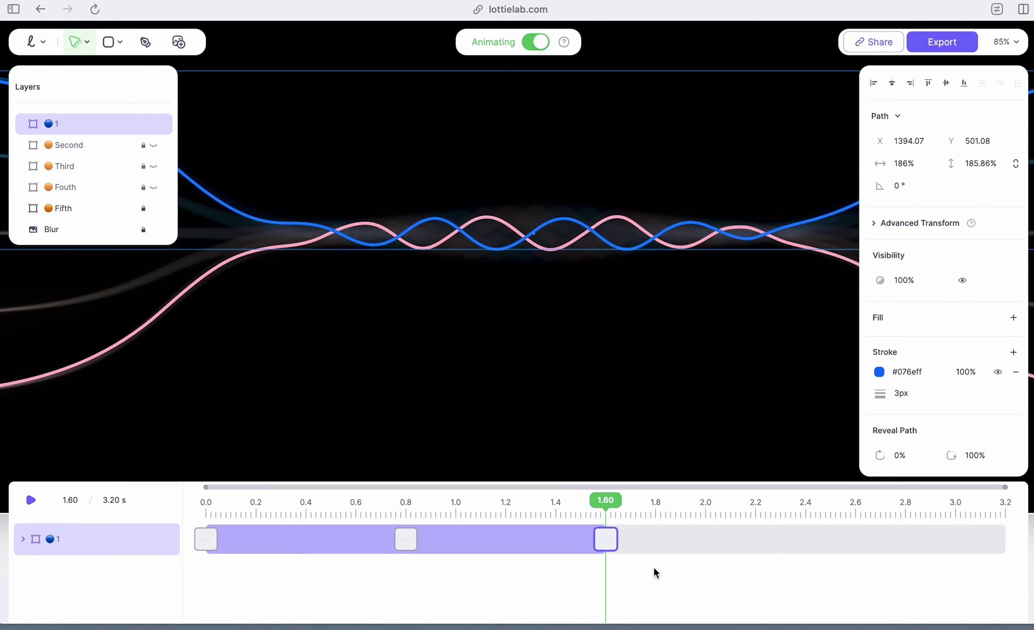
{"action": "scroll", "coordinate": [595, 366], "scroll_direction": "down", "scroll_amount": 5}
{"action": "scroll", "coordinate": [600, 362], "scroll_direction": "right", "scroll_amount": 2}
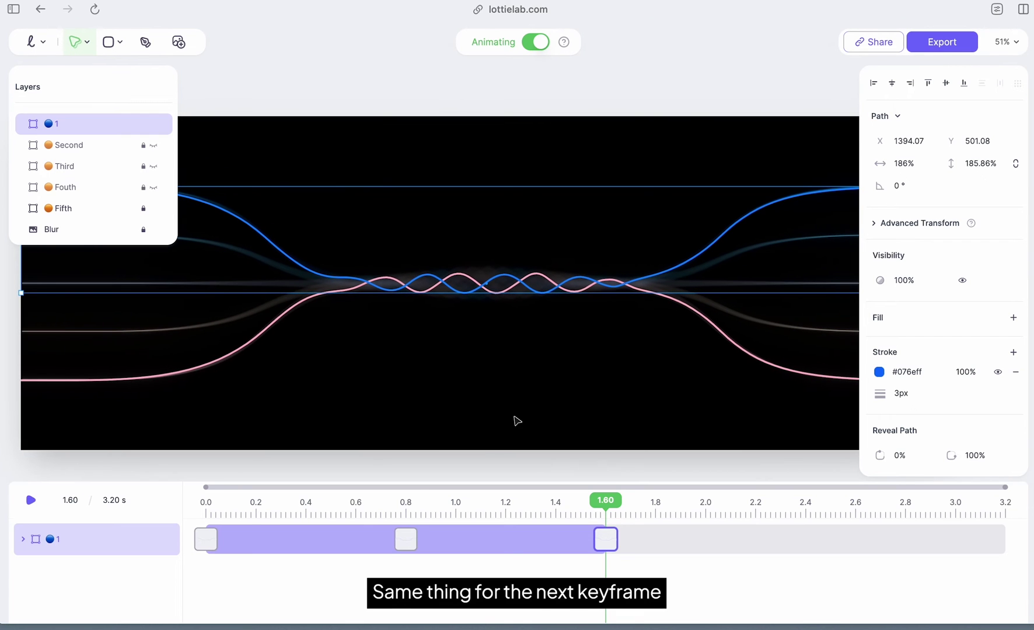
{"action": "left_click", "coordinate": [407, 541]}
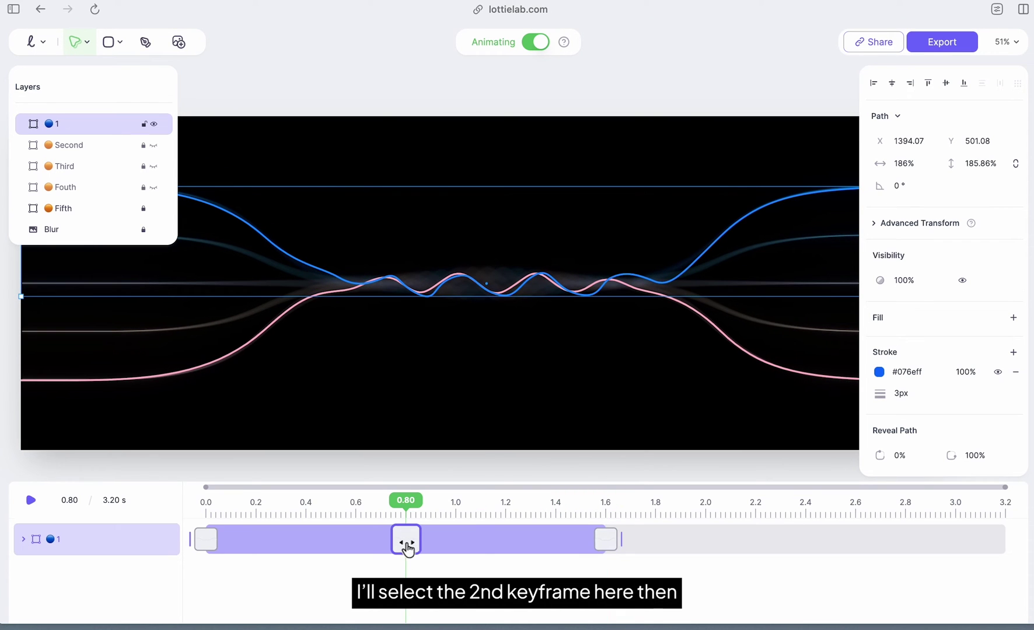
{"action": "left_click_drag", "start_coordinate": [409, 549], "coordinate": [803, 535]}
{"action": "left_click", "coordinate": [204, 542]}
{"action": "left_click_drag", "start_coordinate": [203, 540], "coordinate": [1014, 534]}
{"action": "left_click_drag", "start_coordinate": [956, 511], "coordinate": [32, 491]}
{"action": "left_click", "coordinate": [31, 500]}
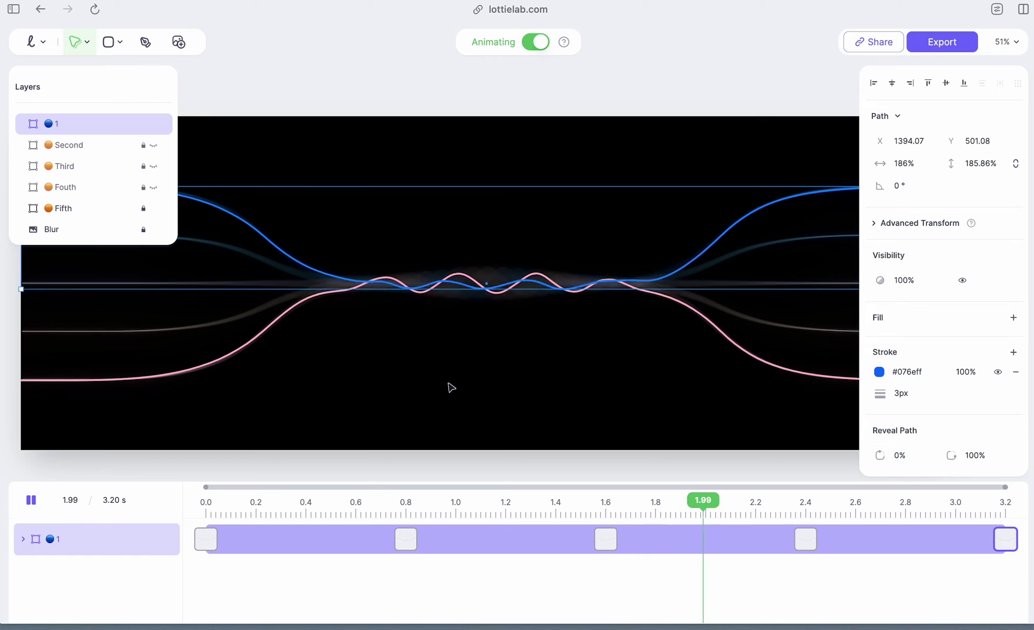
Step: Set the Reveal Path end to 0% at the start and delay its end keyframe from 0.80 to 1.20 s
{"action": "key", "text": "space"}
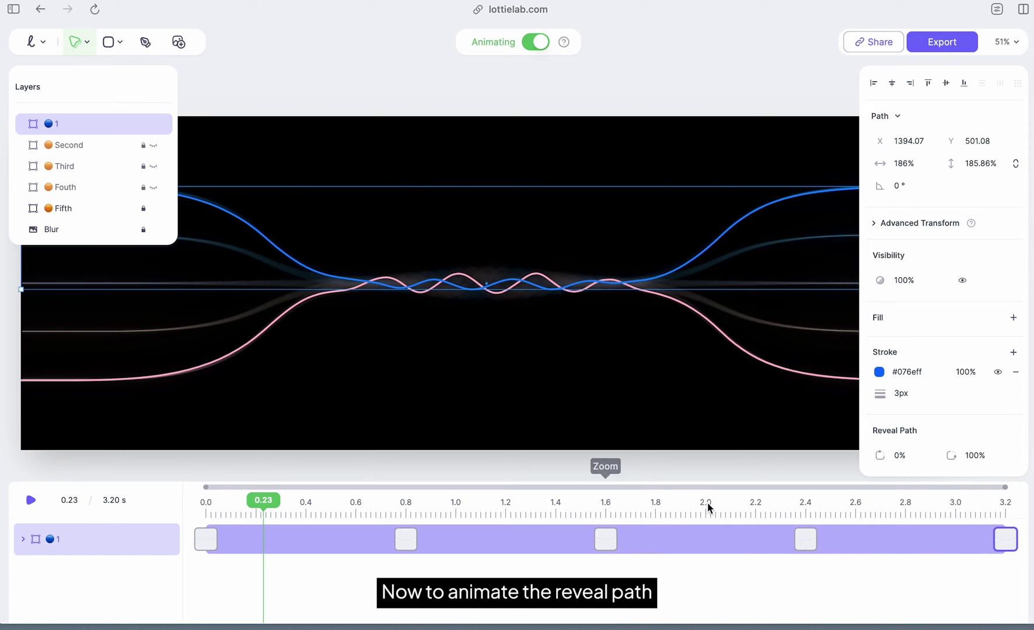
{"action": "left_click_drag", "start_coordinate": [708, 508], "coordinate": [206, 506]}
{"action": "scroll", "coordinate": [957, 423], "scroll_direction": "down", "scroll_amount": 1}
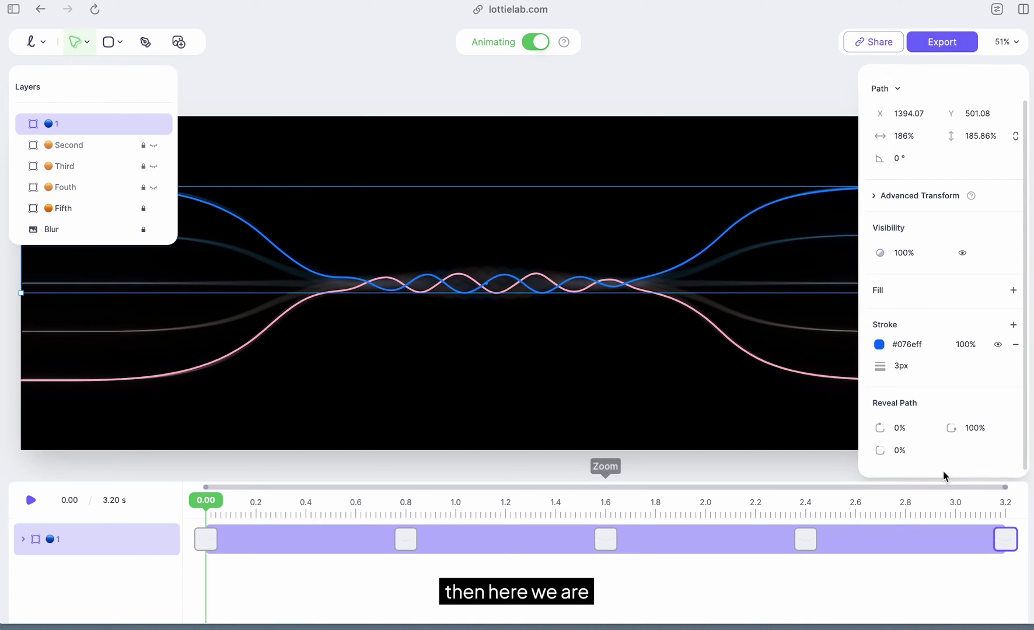
{"action": "left_click", "coordinate": [977, 425]}
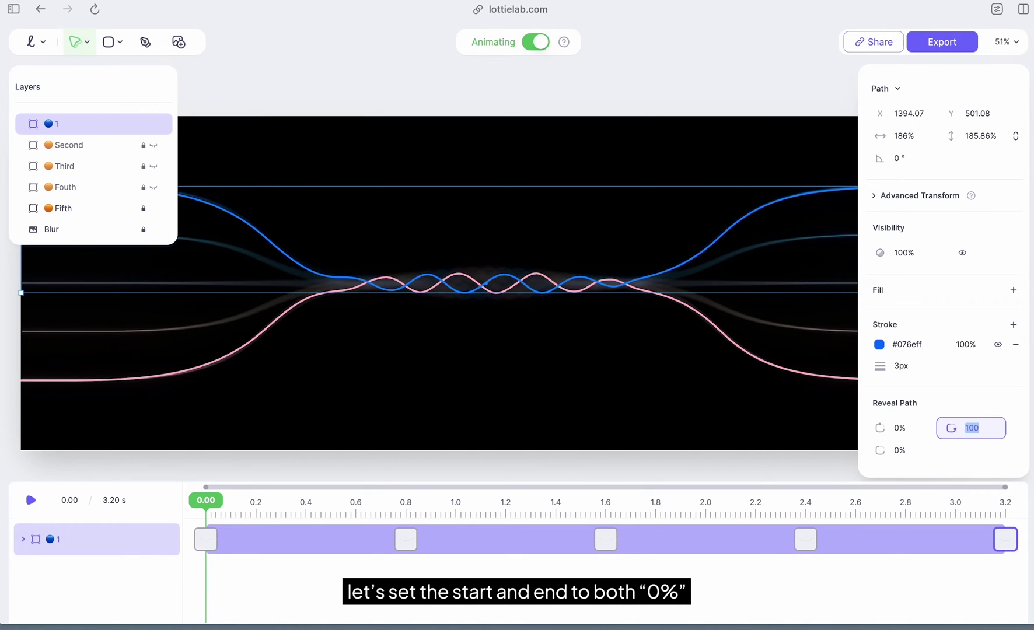
{"action": "type", "text": "0"}
{"action": "key", "text": "Return"}
{"action": "left_click", "coordinate": [979, 433]}
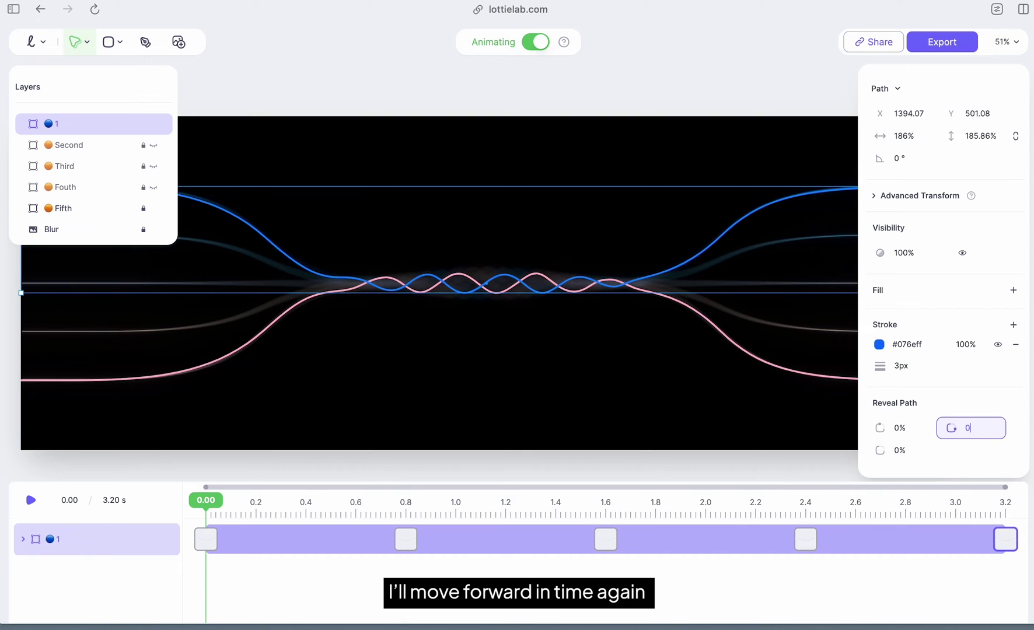
{"action": "key", "text": "Return"}
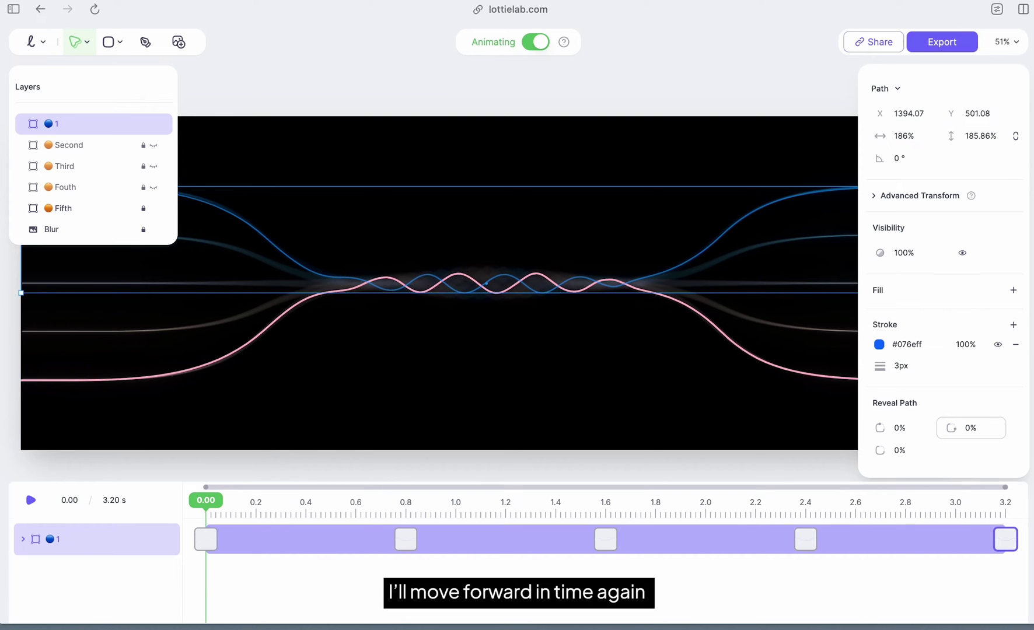
{"action": "left_click", "coordinate": [22, 539]}
{"action": "left_click", "coordinate": [405, 582]}
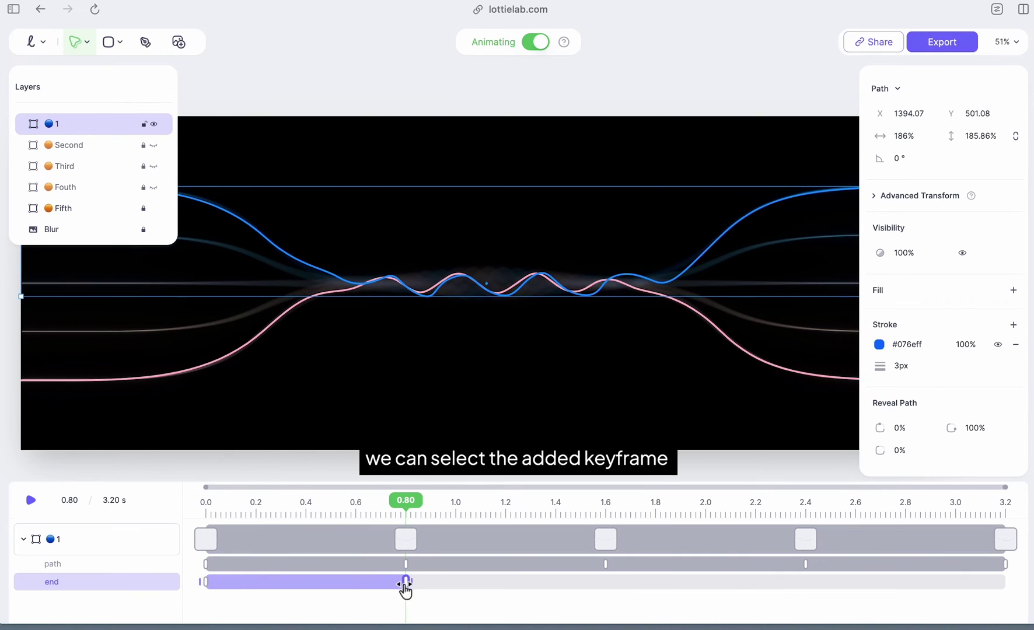
{"action": "left_click_drag", "start_coordinate": [411, 582], "coordinate": [505, 581]}
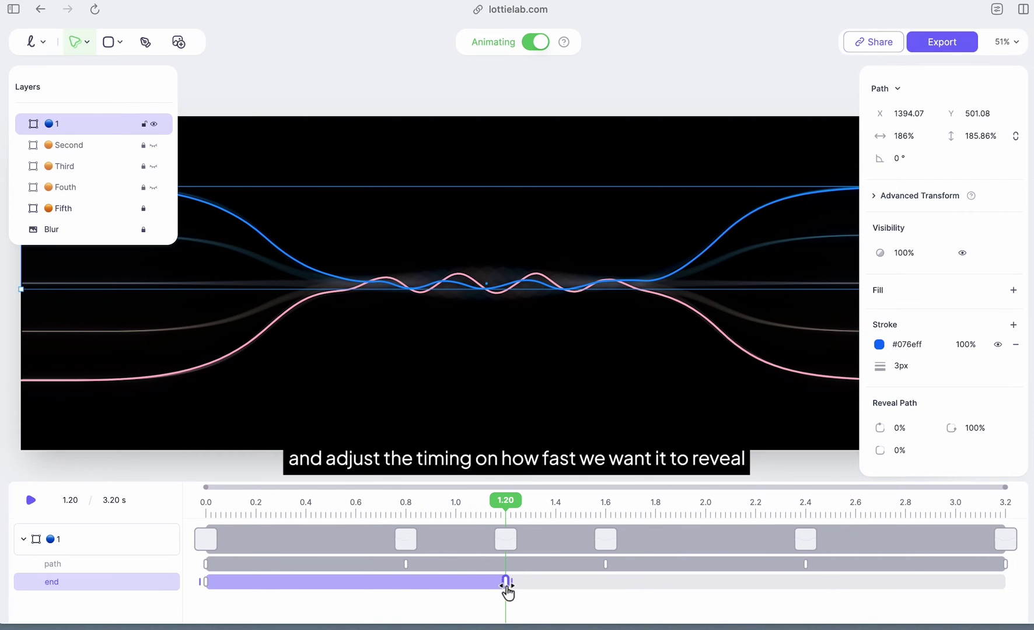
Step: Set Reveal Path start to 100% at 2.80 s, move that keyframe to about 1.6 s, and preview
{"action": "left_click", "coordinate": [906, 508]}
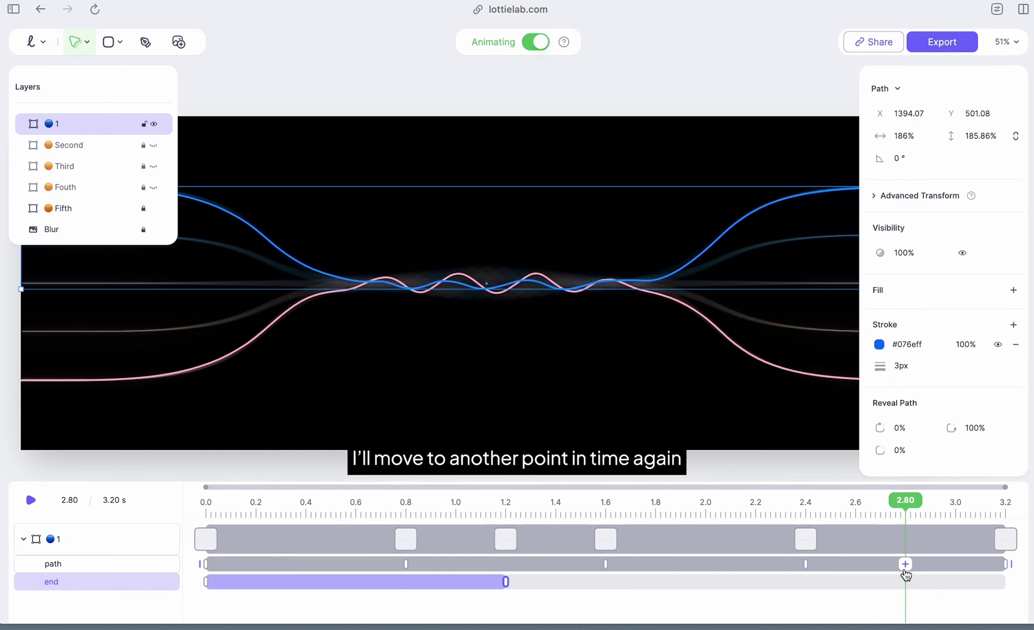
{"action": "left_click", "coordinate": [914, 428]}
{"action": "type", "text": "100"}
{"action": "key", "text": "Return"}
{"action": "left_click_drag", "start_coordinate": [805, 583], "coordinate": [606, 583]}
{"action": "left_click_drag", "start_coordinate": [567, 510], "coordinate": [80, 517]}
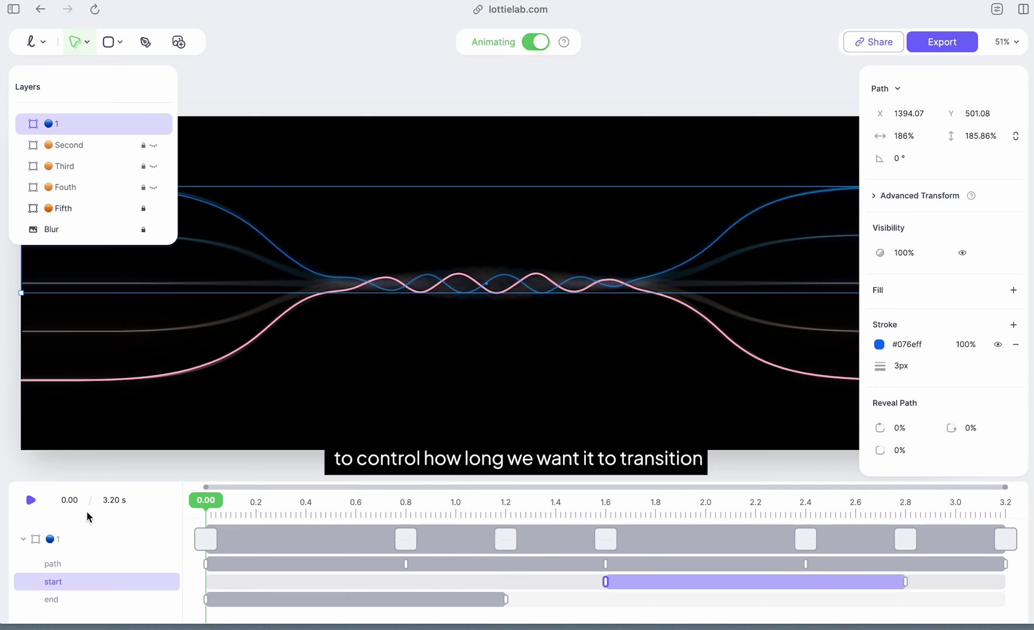
{"action": "key", "text": "space"}
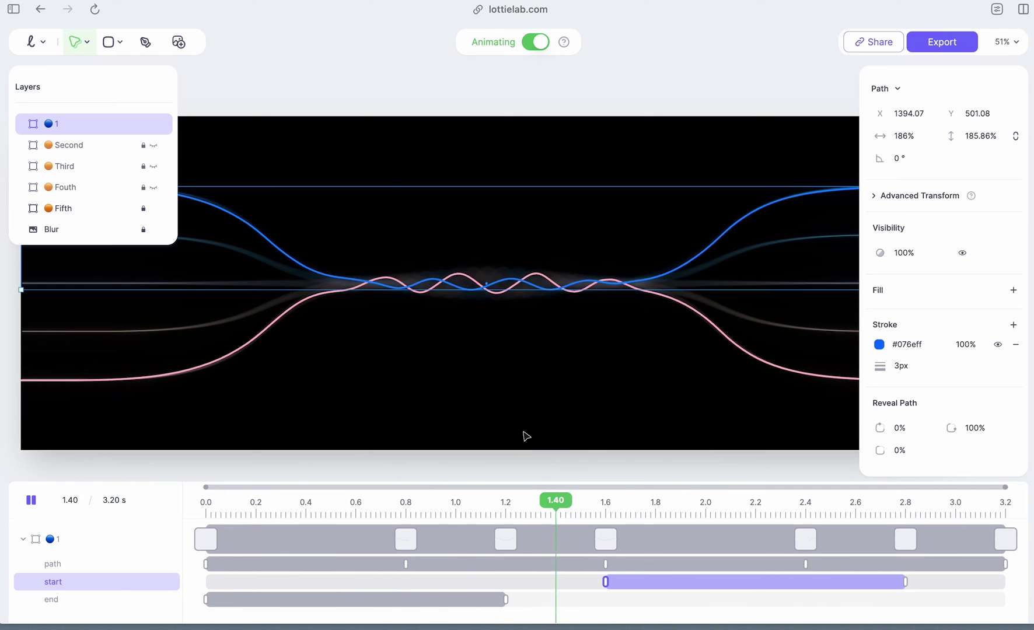
Step: Delete the Second through Fifth stroke layers and turn off animation mode
{"action": "left_click", "coordinate": [78, 207]}
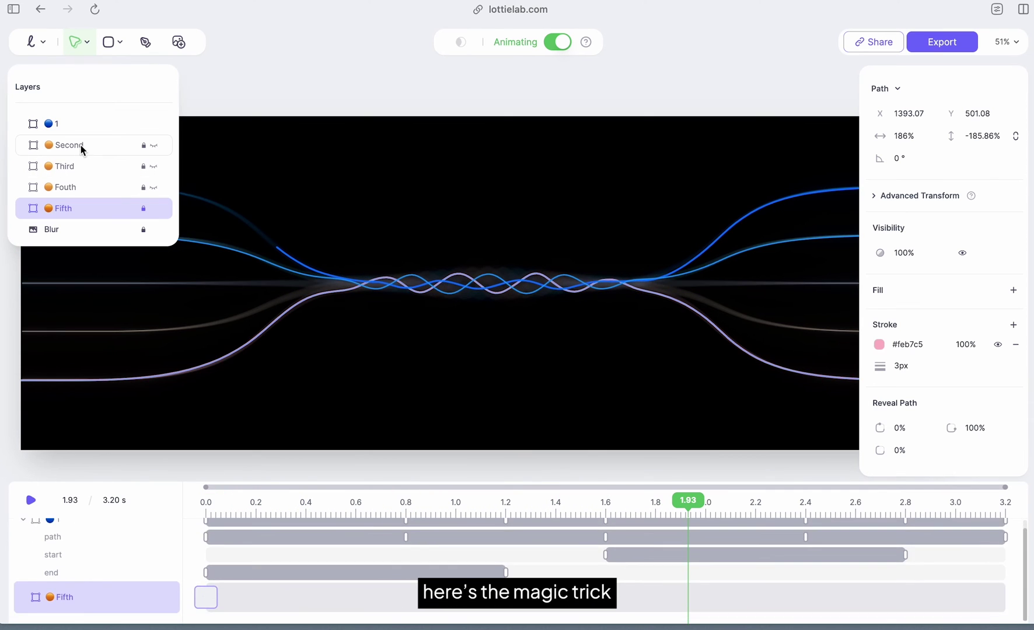
{"action": "left_click", "coordinate": [83, 146], "text": "shift"}
{"action": "key", "text": "Delete"}
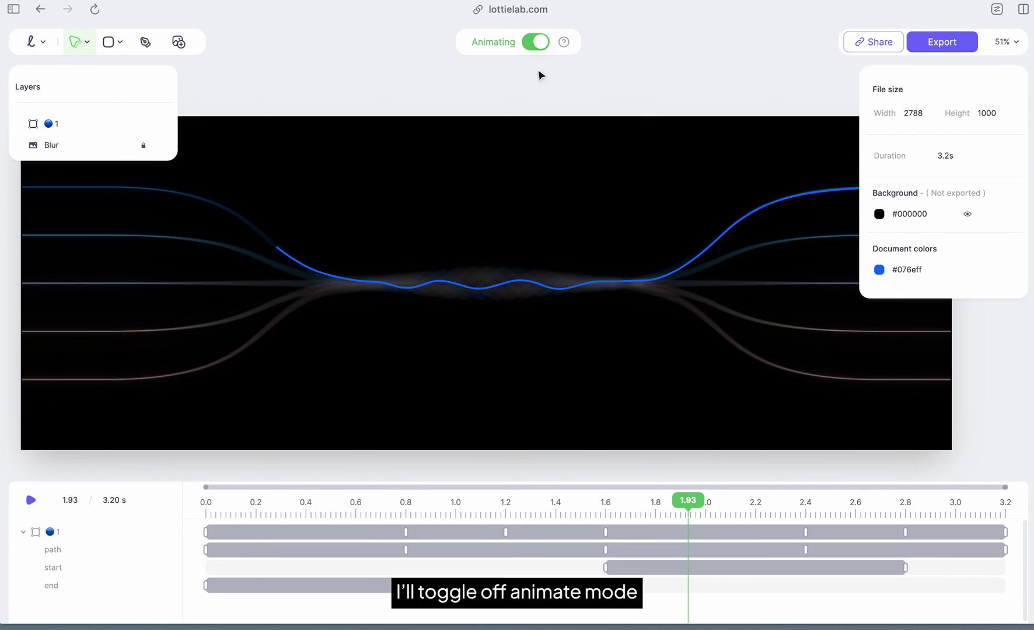
{"action": "left_click", "coordinate": [535, 45]}
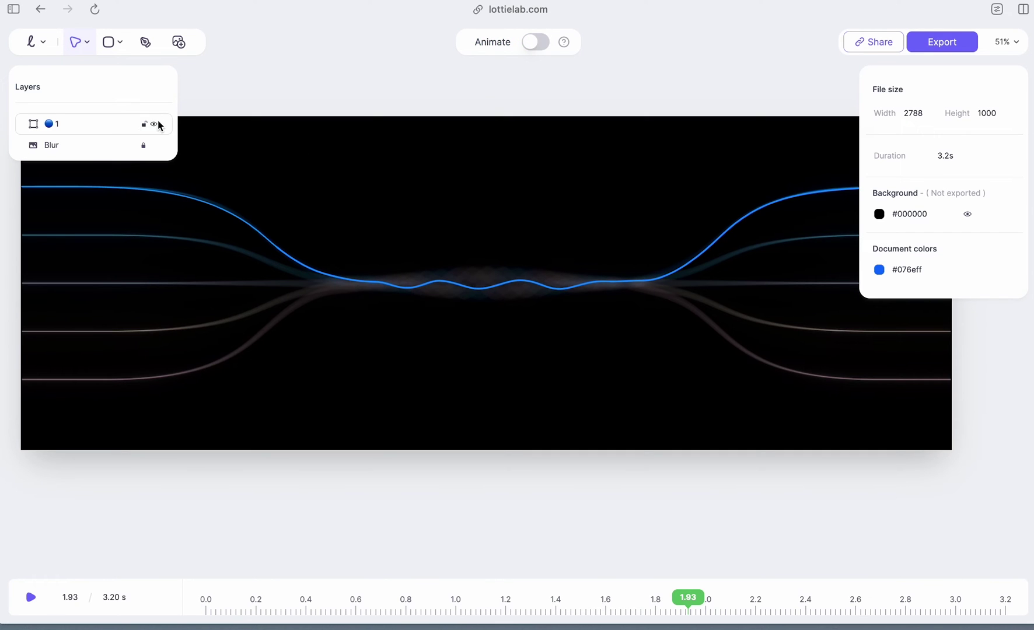
Step: Duplicate blue stroke layer 1, place the copy below it, and rename it 5
{"action": "left_click", "coordinate": [103, 122]}
{"action": "key", "text": "super+d"}
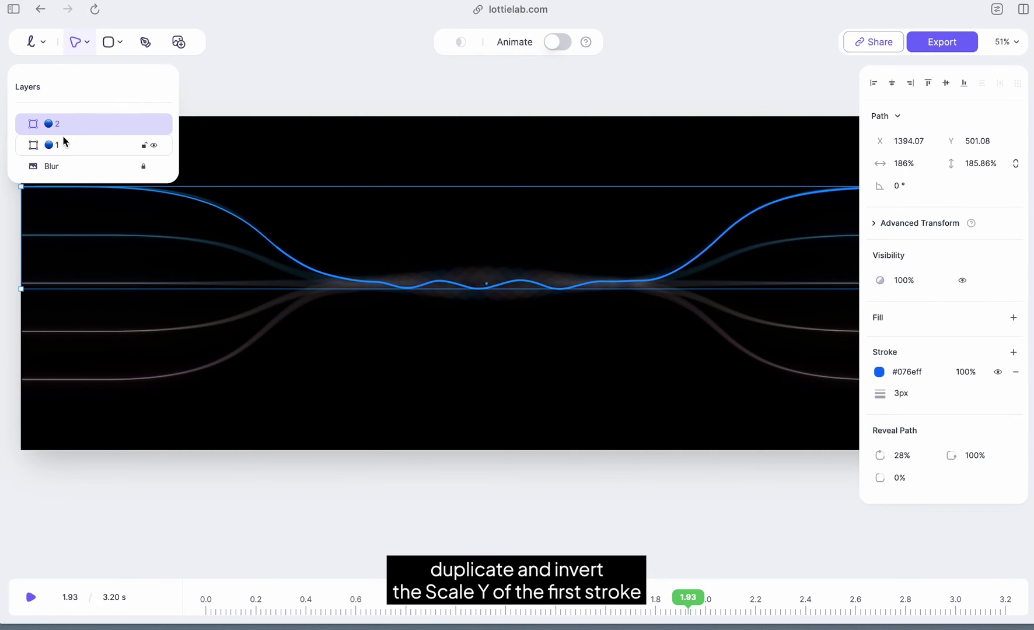
{"action": "left_click_drag", "start_coordinate": [75, 124], "coordinate": [74, 148]}
{"action": "double_click", "coordinate": [73, 148]}
{"action": "type", "text": "5"}
{"action": "key", "text": "Return"}
Step: Flip layer 5 vertically to -185.86% Scale Y and colour its stroke orange #ffa407
{"action": "left_click", "coordinate": [975, 163]}
{"action": "left_click", "coordinate": [966, 163]}
{"action": "type", "text": "-"}
{"action": "key", "text": "Return"}
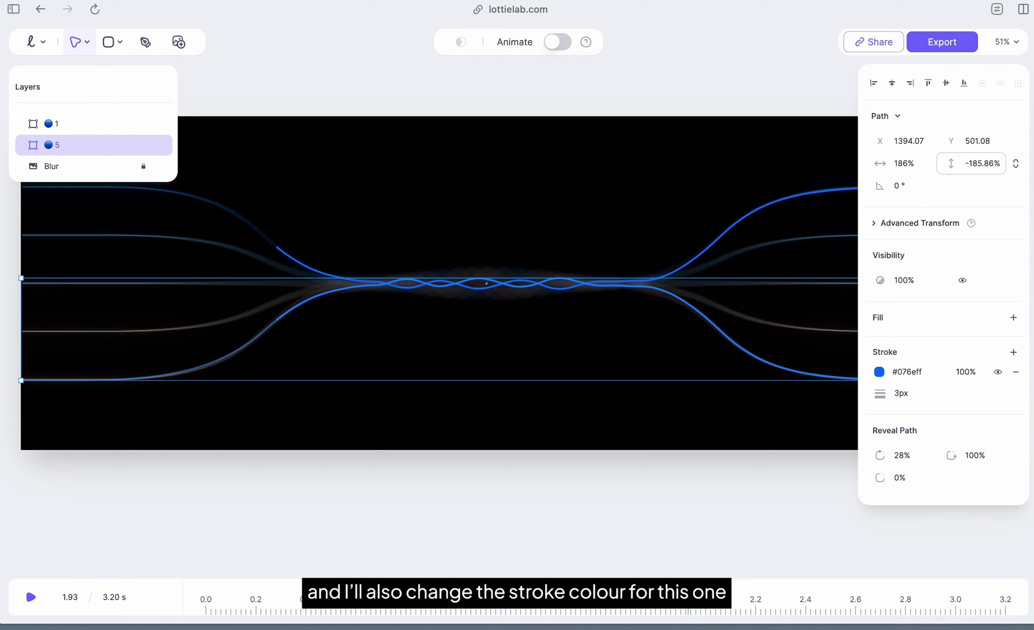
{"action": "left_click", "coordinate": [879, 372]}
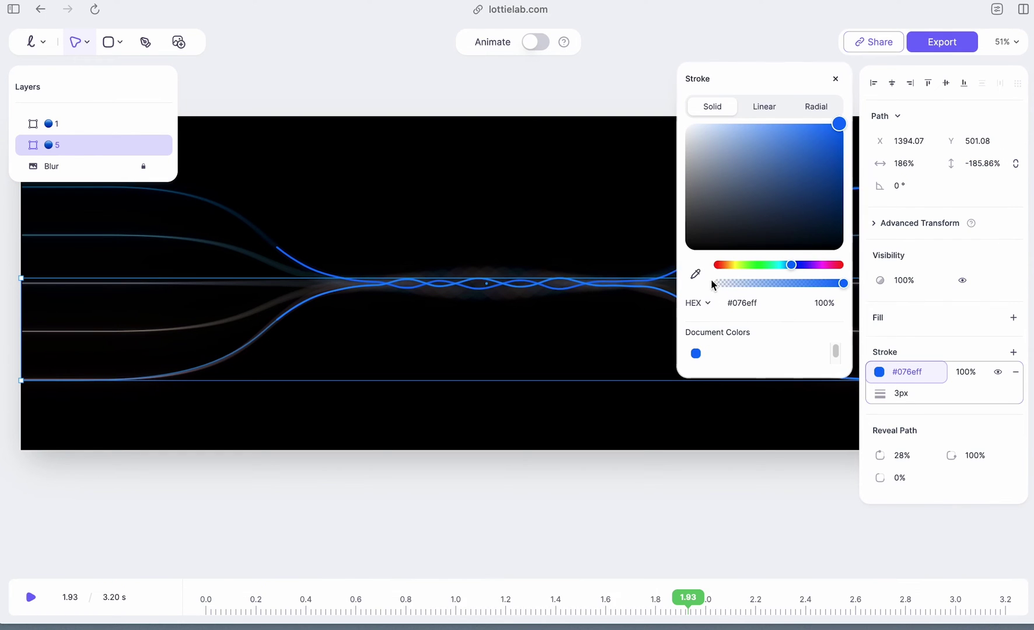
{"action": "left_click", "coordinate": [729, 266]}
{"action": "left_click", "coordinate": [624, 437]}
{"action": "key", "text": "space"}
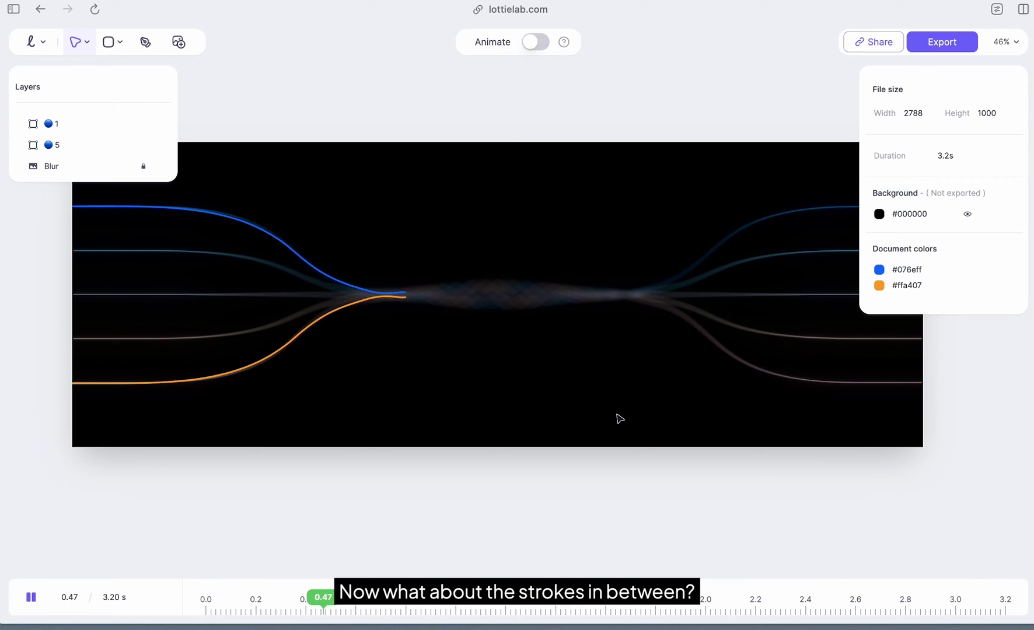
Step: Duplicate the blue stroke and drag the copy's left and right end nodes onto the second line
{"action": "key", "text": "space"}
{"action": "left_click", "coordinate": [263, 233]}
{"action": "key", "text": "super+d"}
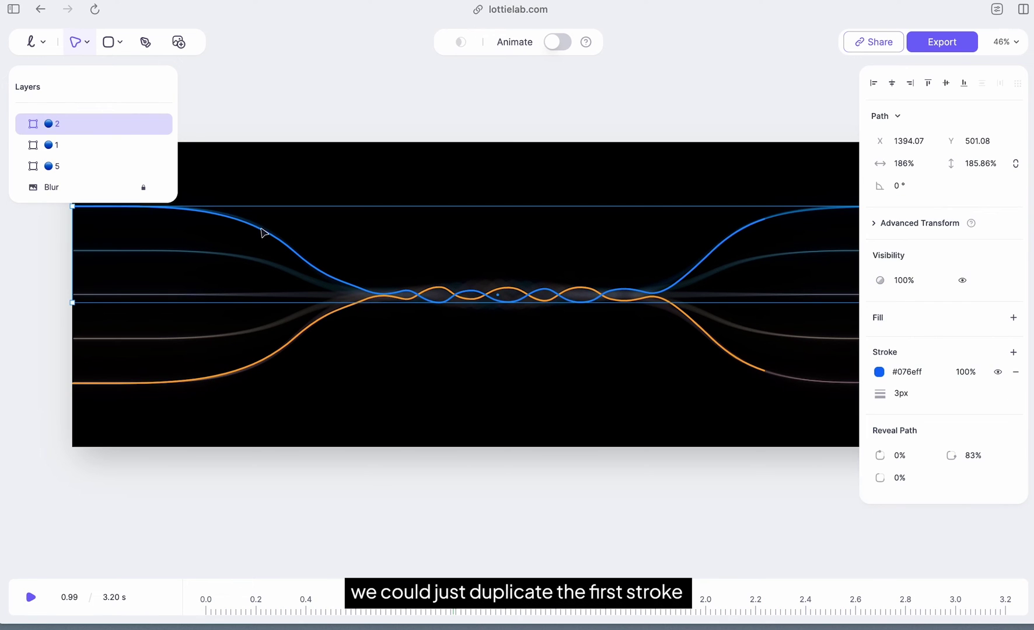
{"action": "double_click", "coordinate": [256, 233]}
{"action": "scroll", "coordinate": [372, 231], "scroll_direction": "left", "scroll_amount": 5}
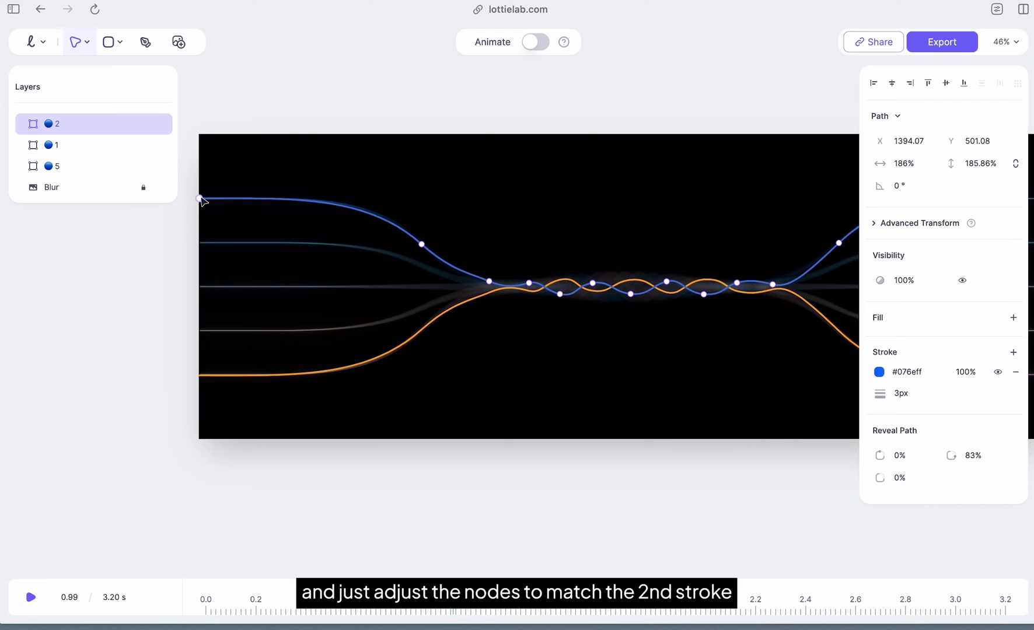
{"action": "left_click_drag", "start_coordinate": [202, 244], "coordinate": [201, 245]}
{"action": "left_click_drag", "start_coordinate": [422, 245], "coordinate": [421, 267]}
{"action": "left_click_drag", "start_coordinate": [367, 220], "coordinate": [375, 237]}
{"action": "scroll", "coordinate": [590, 304], "scroll_direction": "right", "scroll_amount": 9}
{"action": "left_click_drag", "start_coordinate": [610, 204], "coordinate": [618, 228]}
{"action": "left_click_drag", "start_coordinate": [821, 159], "coordinate": [823, 203]}
{"action": "left_click_drag", "start_coordinate": [660, 186], "coordinate": [619, 221]}
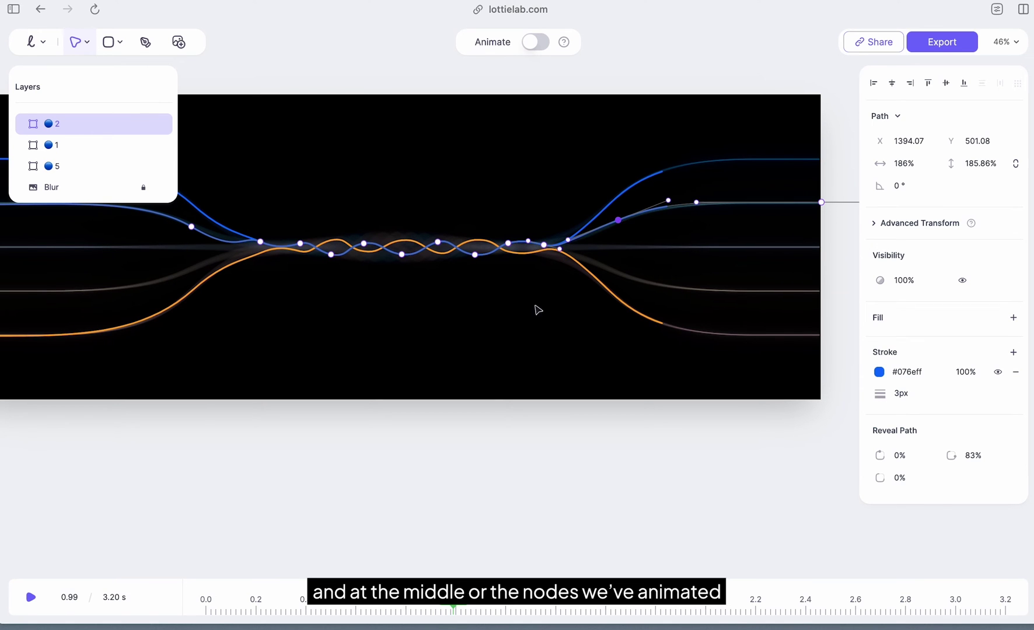
Step: Shift the copy's middle wave nodes left and smooth the curve on its left slope
{"action": "scroll", "coordinate": [538, 310], "scroll_direction": "left", "scroll_amount": 1}
{"action": "left_click_drag", "start_coordinate": [547, 434], "coordinate": [334, 192]}
{"action": "left_click_drag", "start_coordinate": [351, 233], "coordinate": [341, 237]}
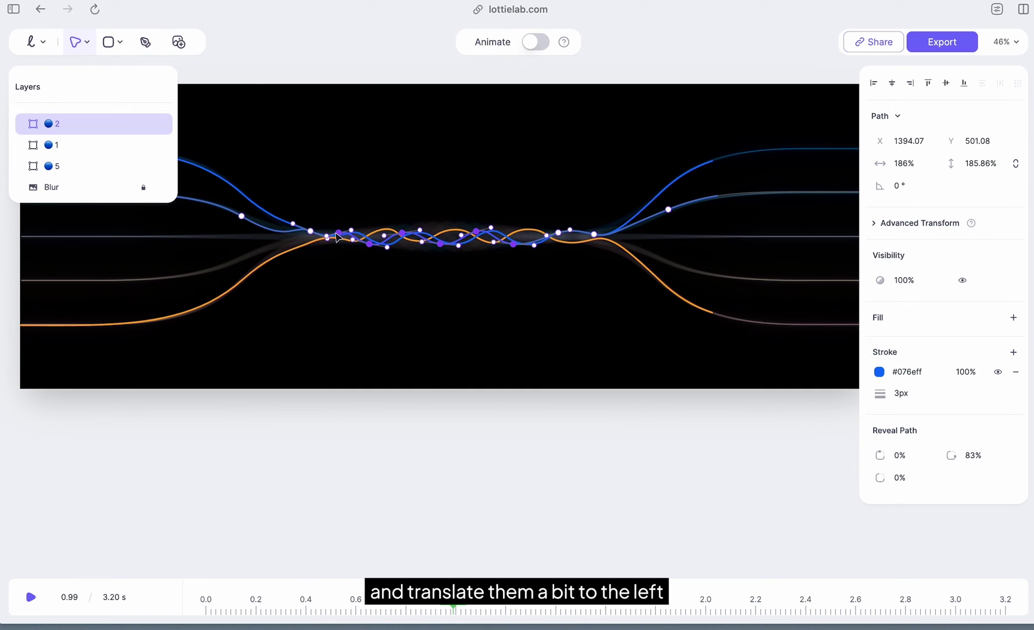
{"action": "left_click", "coordinate": [311, 232]}
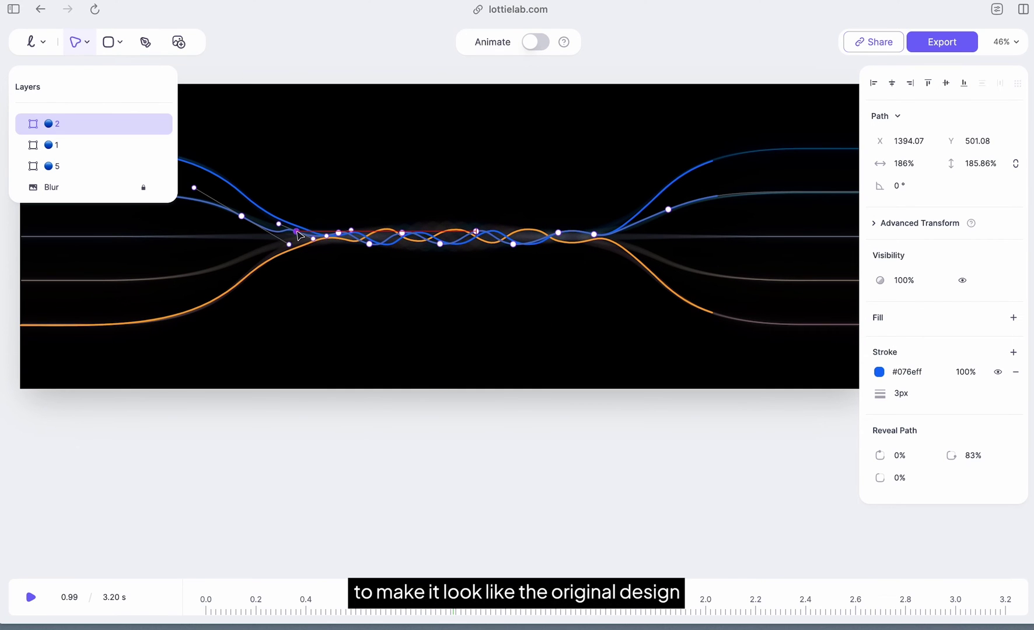
{"action": "left_click_drag", "start_coordinate": [285, 241], "coordinate": [274, 234]}
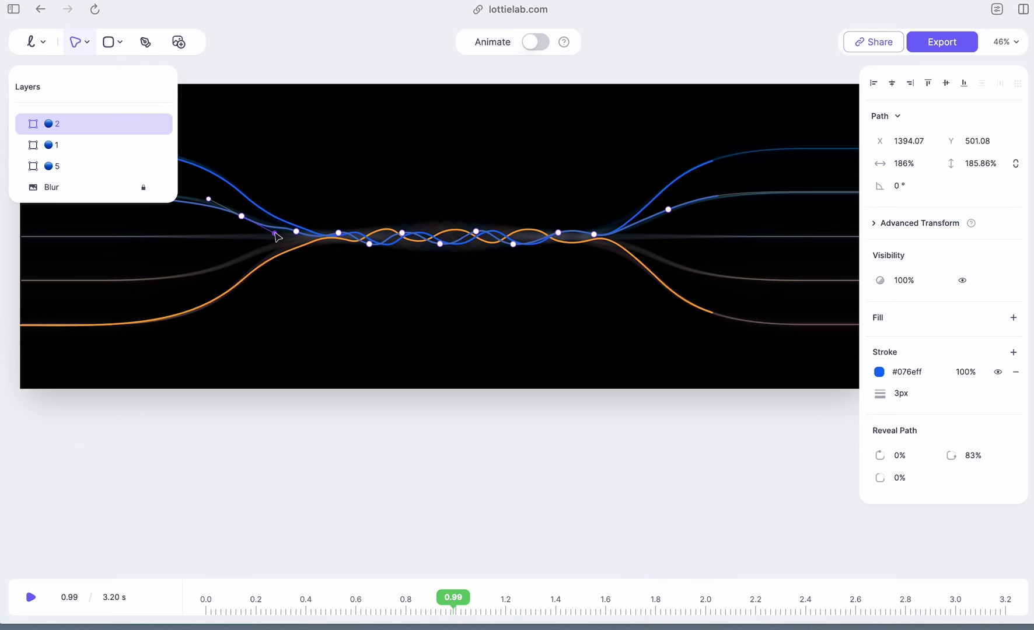
{"action": "scroll", "coordinate": [278, 237], "scroll_direction": "left", "scroll_amount": 5}
{"action": "left_click_drag", "start_coordinate": [381, 226], "coordinate": [375, 222]}
Step: Recolour the copy's stroke to cyan #07fffb
{"action": "left_click", "coordinate": [881, 374]}
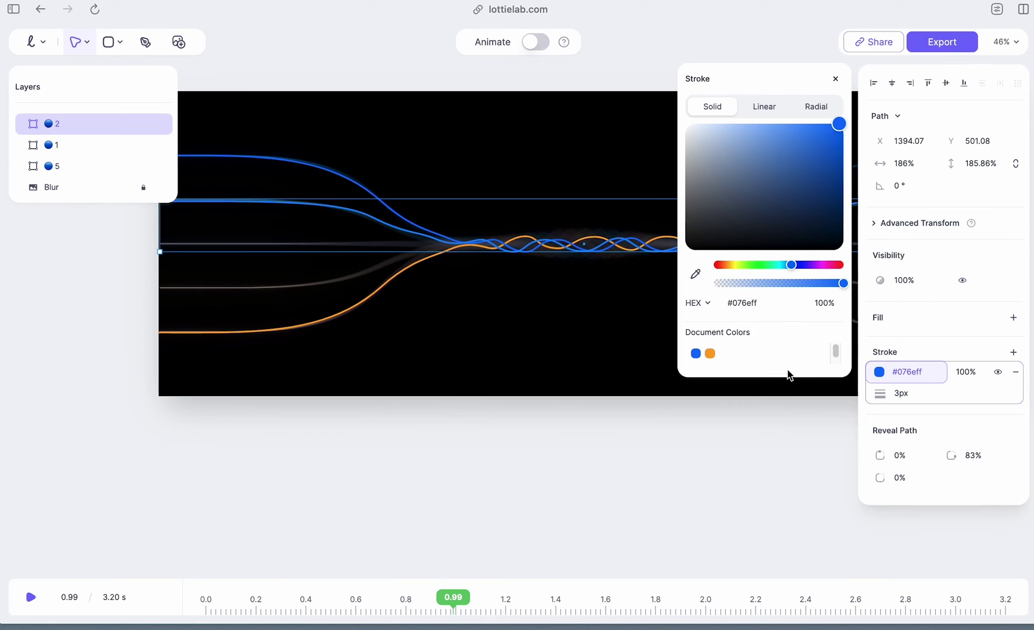
{"action": "left_click_drag", "start_coordinate": [784, 266], "coordinate": [782, 268]}
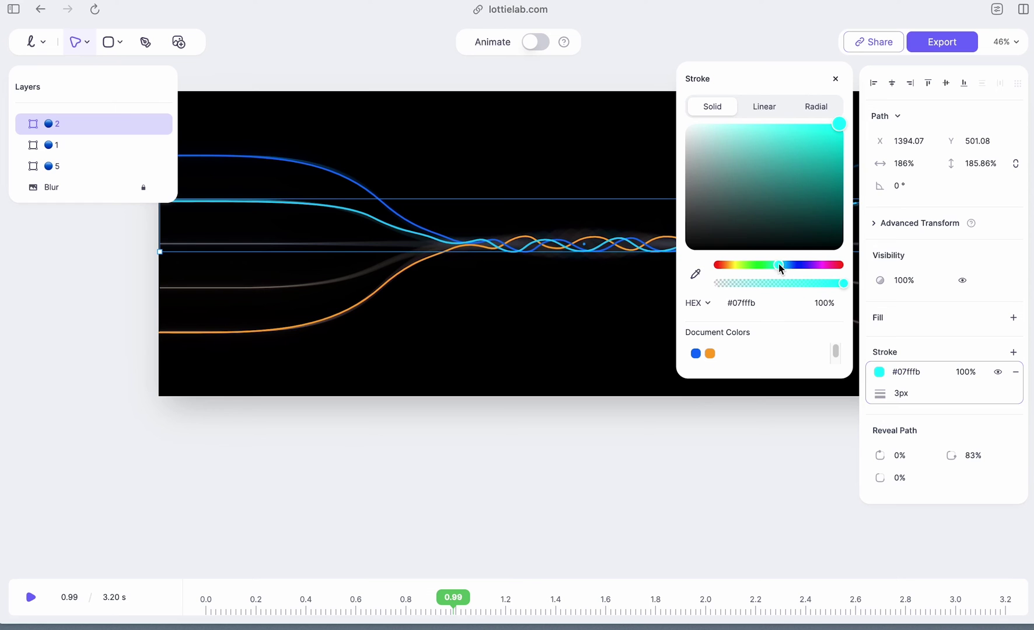
{"action": "left_click_drag", "start_coordinate": [609, 454], "coordinate": [478, 433]}
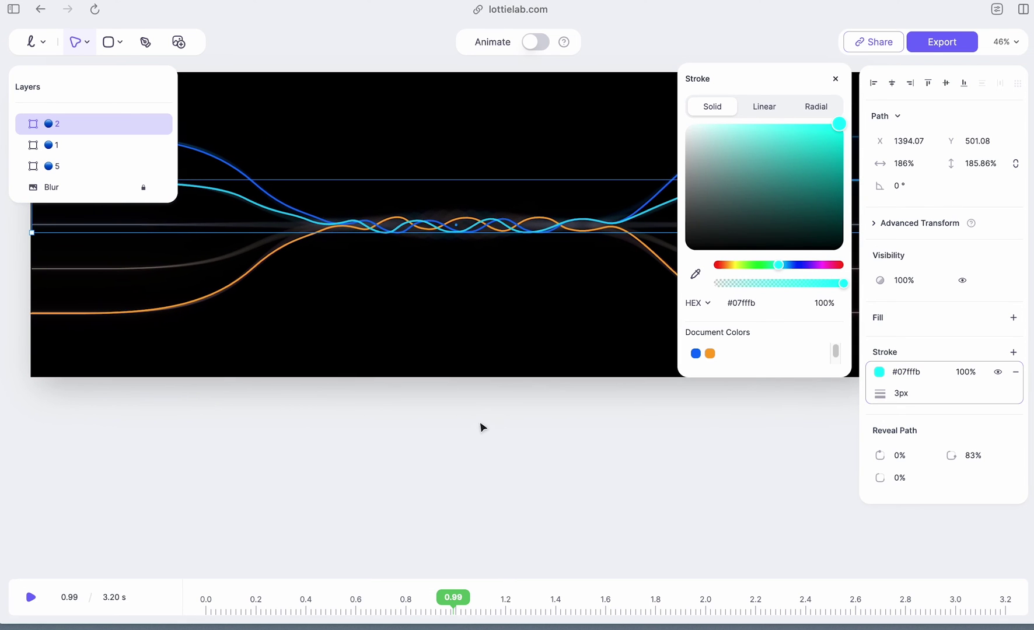
{"action": "left_click", "coordinate": [835, 80]}
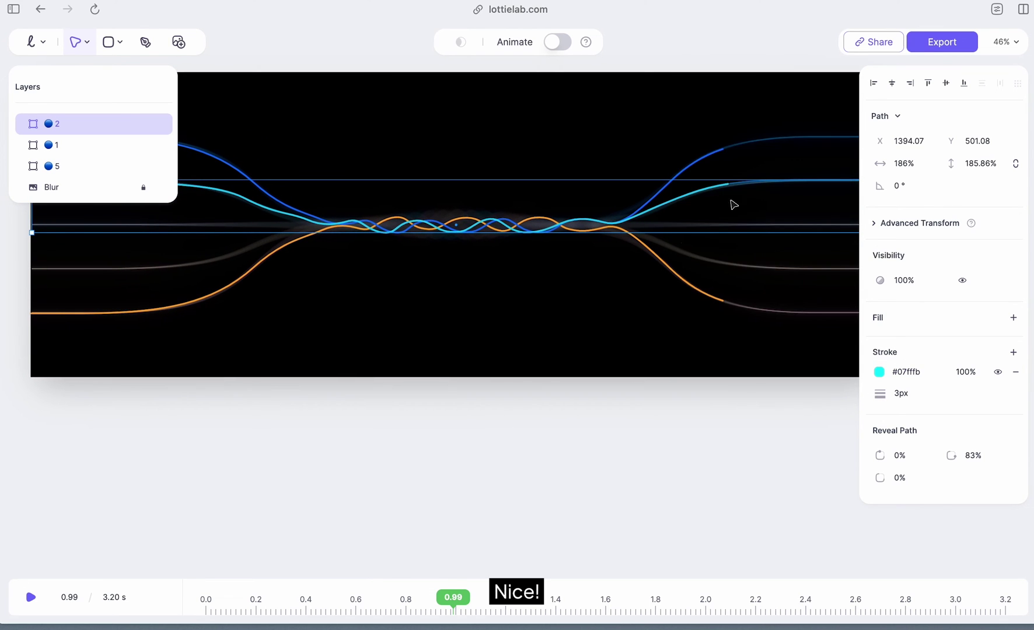
{"action": "scroll", "coordinate": [642, 270], "scroll_direction": "down", "scroll_amount": 2}
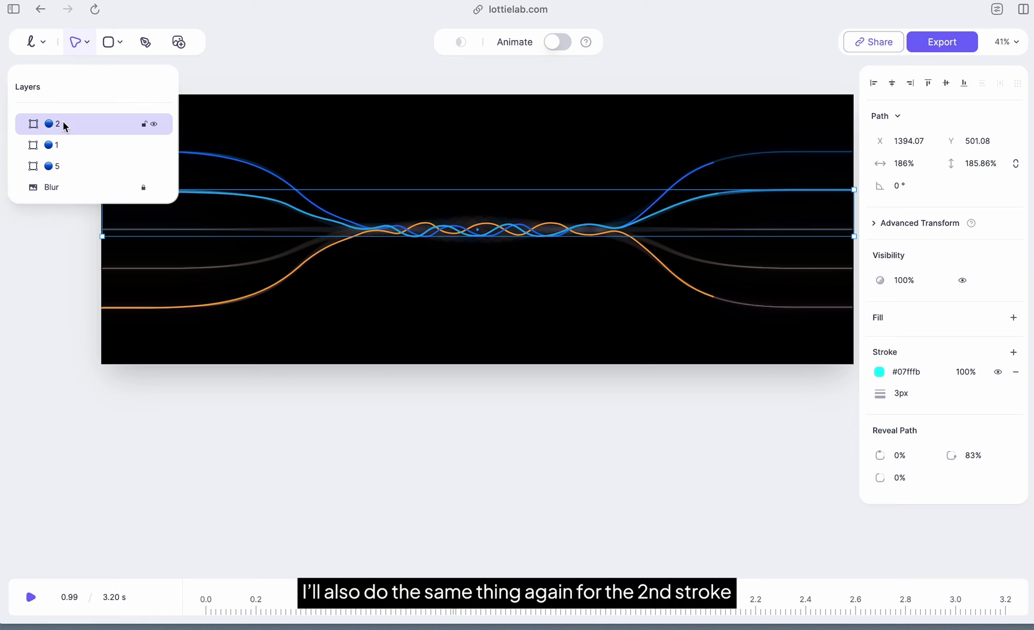
Step: Duplicate the cyan stroke and flip the copy vertically with a -185.86% height
{"action": "key", "text": "super+d"}
{"action": "double_click", "coordinate": [76, 122]}
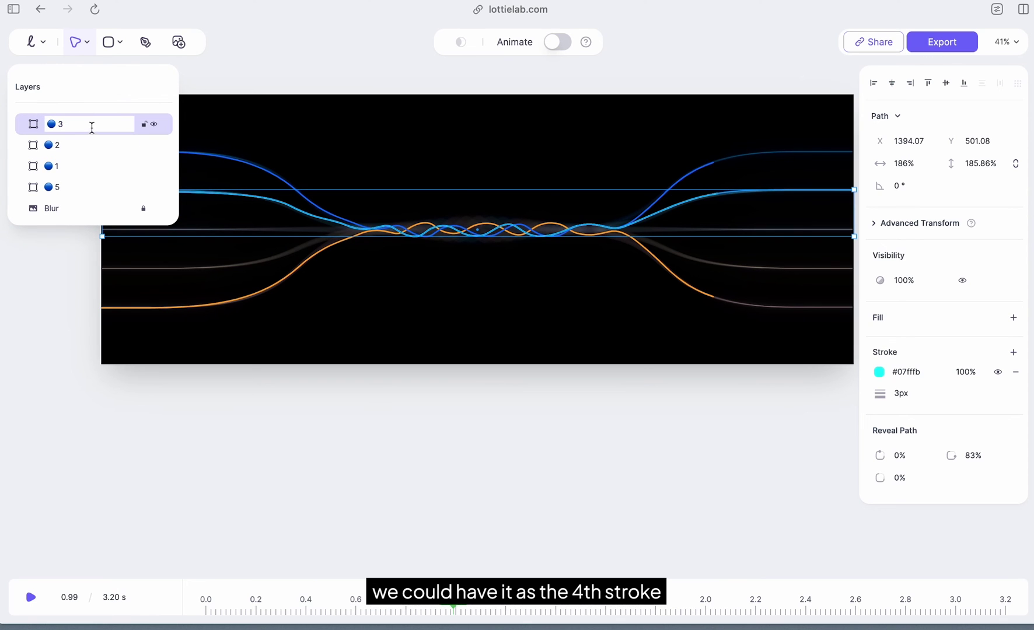
{"action": "left_click", "coordinate": [90, 126]}
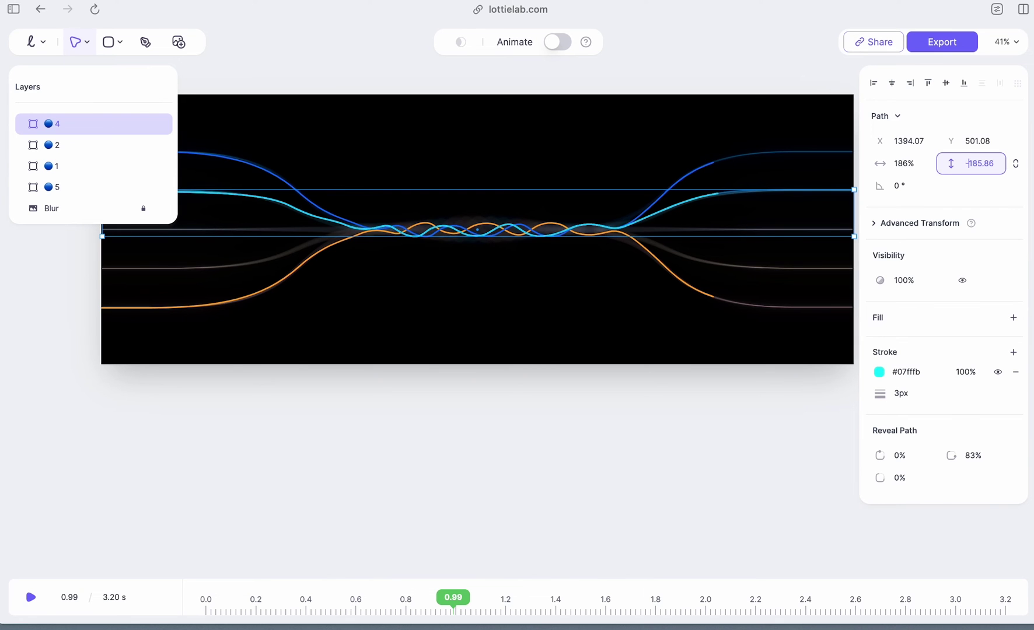
{"action": "key", "text": "Return"}
Step: Recolour the flipped copy purple (#c907ff) and preview the four-stroke animation
{"action": "left_click", "coordinate": [880, 373]}
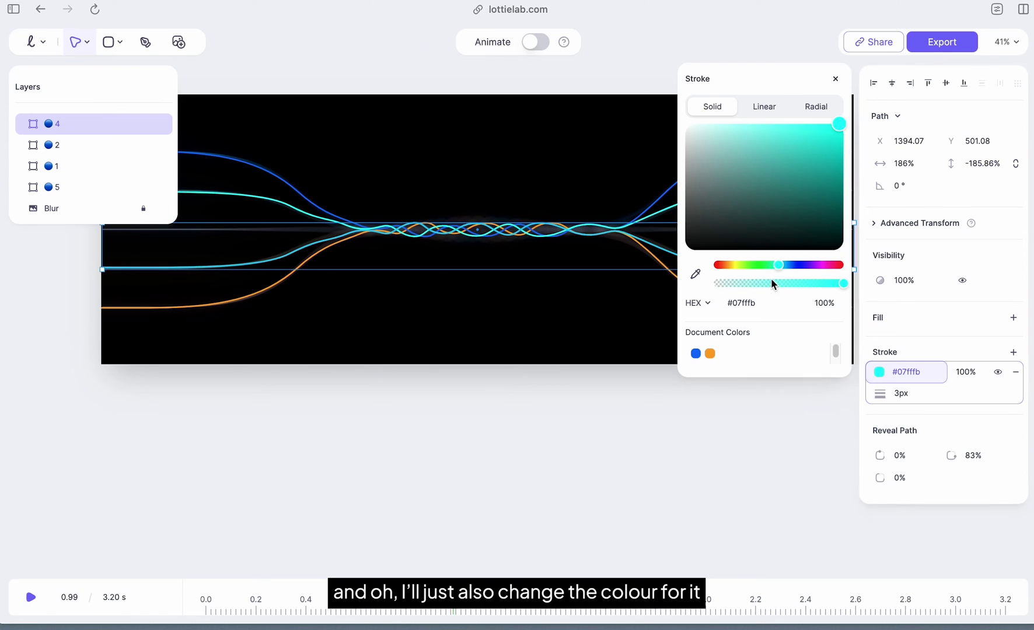
{"action": "left_click", "coordinate": [808, 265]}
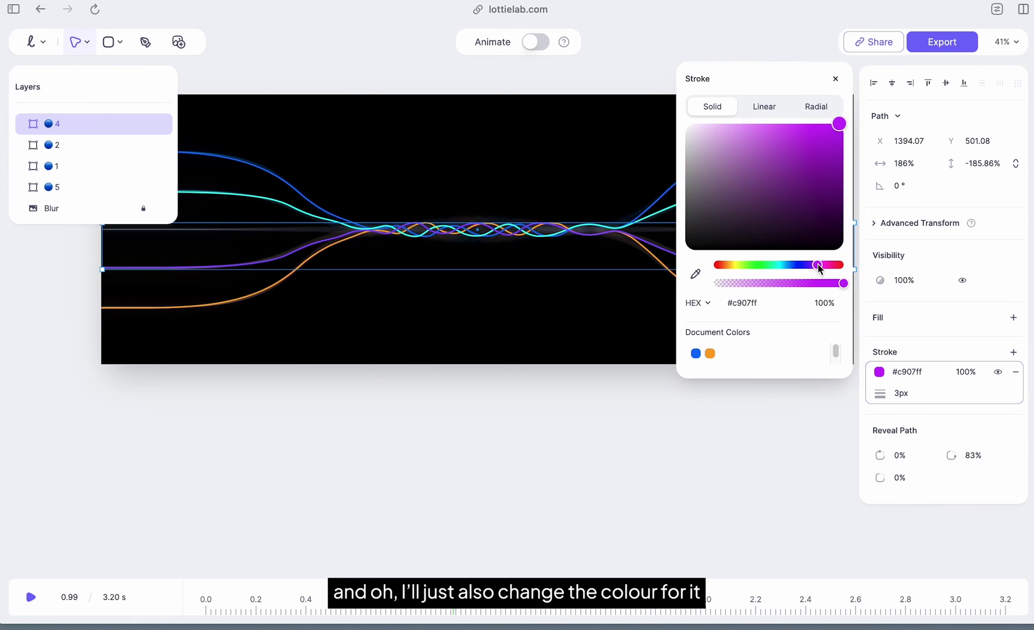
{"action": "left_click", "coordinate": [640, 385]}
{"action": "key", "text": "space"}
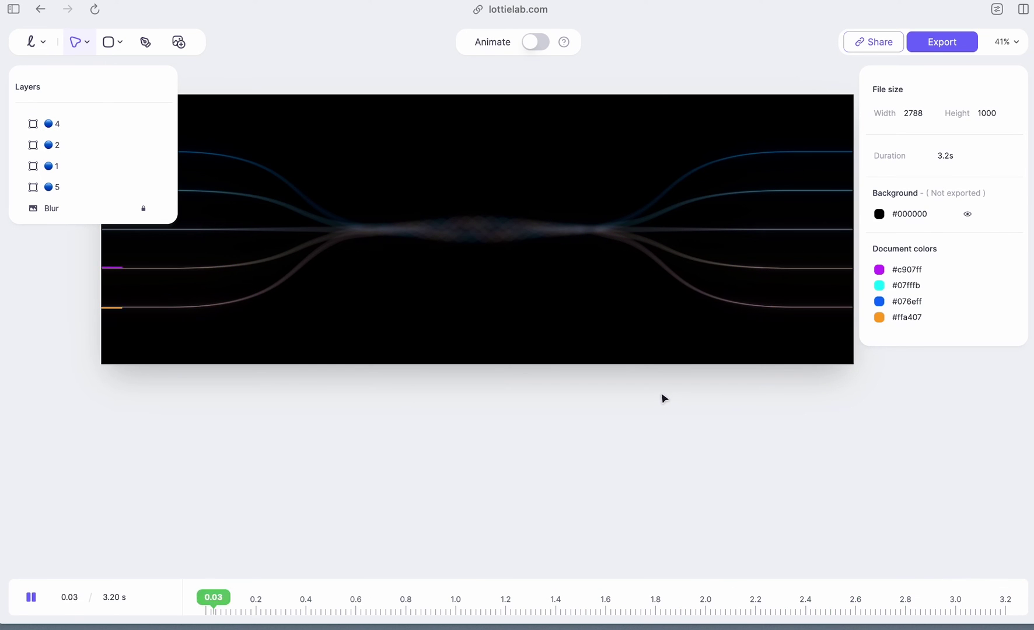
Step: Pause the preview, duplicate the cyan stroke, and straighten the copy's ends onto the centre line
{"action": "key", "text": "space"}
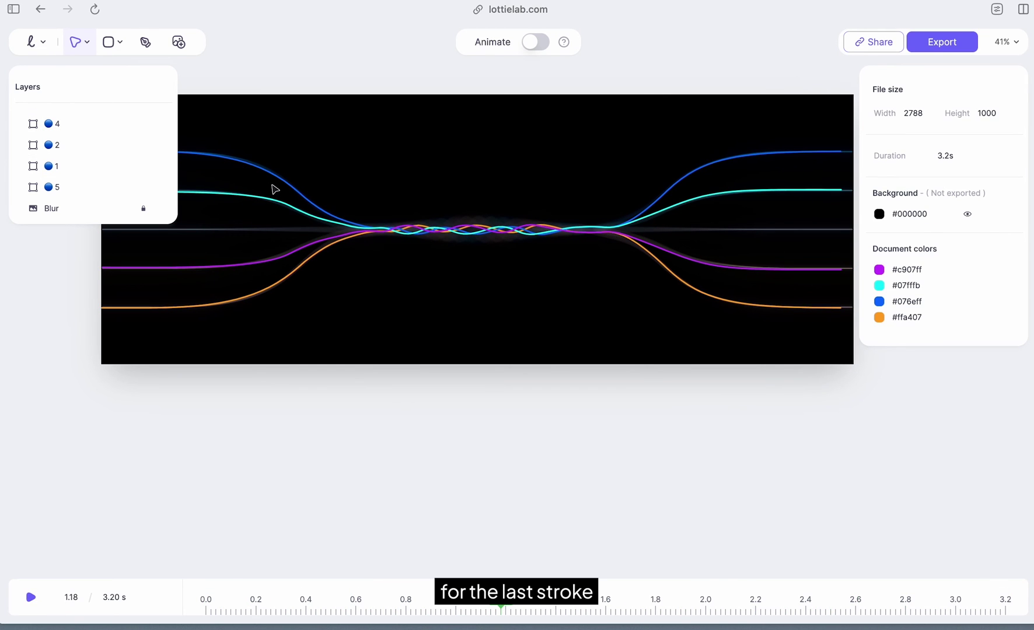
{"action": "left_click", "coordinate": [264, 198]}
{"action": "scroll", "coordinate": [520, 143], "scroll_direction": "left", "scroll_amount": 5}
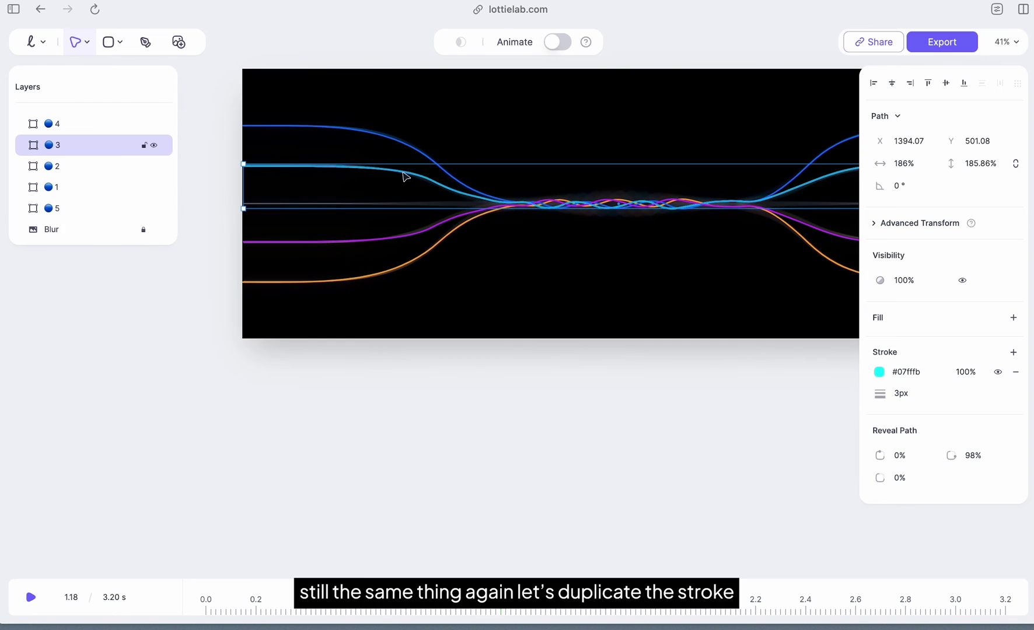
{"action": "key", "text": "super+d"}
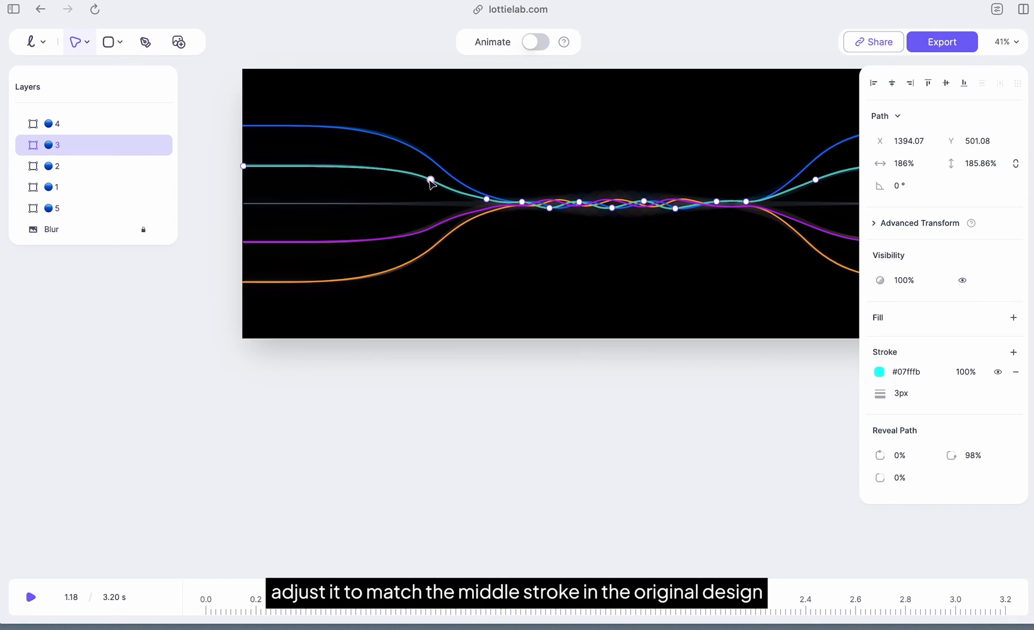
{"action": "left_click", "coordinate": [243, 204]}
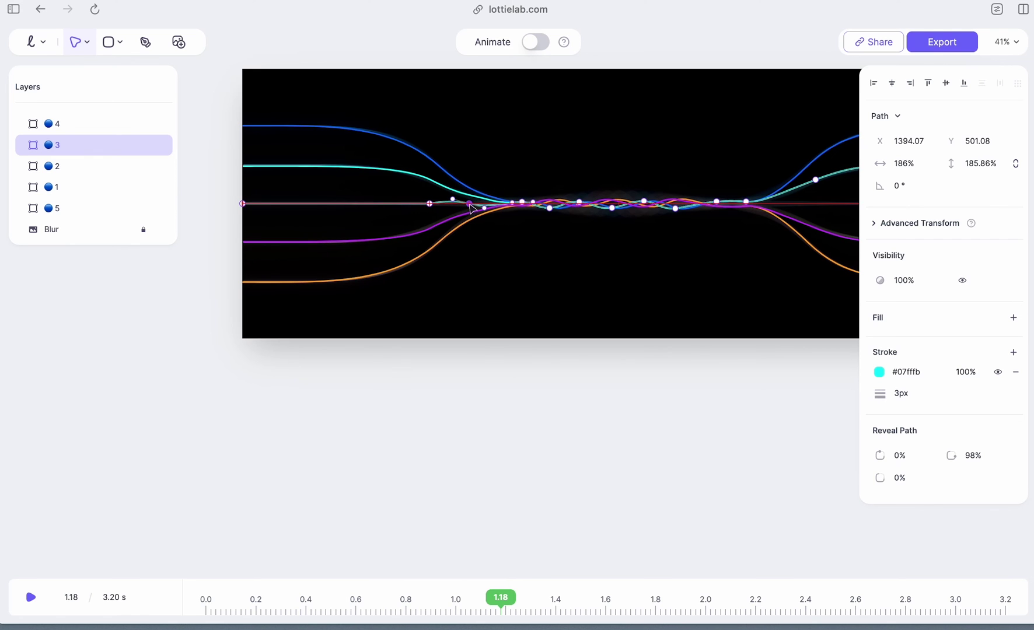
{"action": "scroll", "coordinate": [604, 258], "scroll_direction": "right", "scroll_amount": 5}
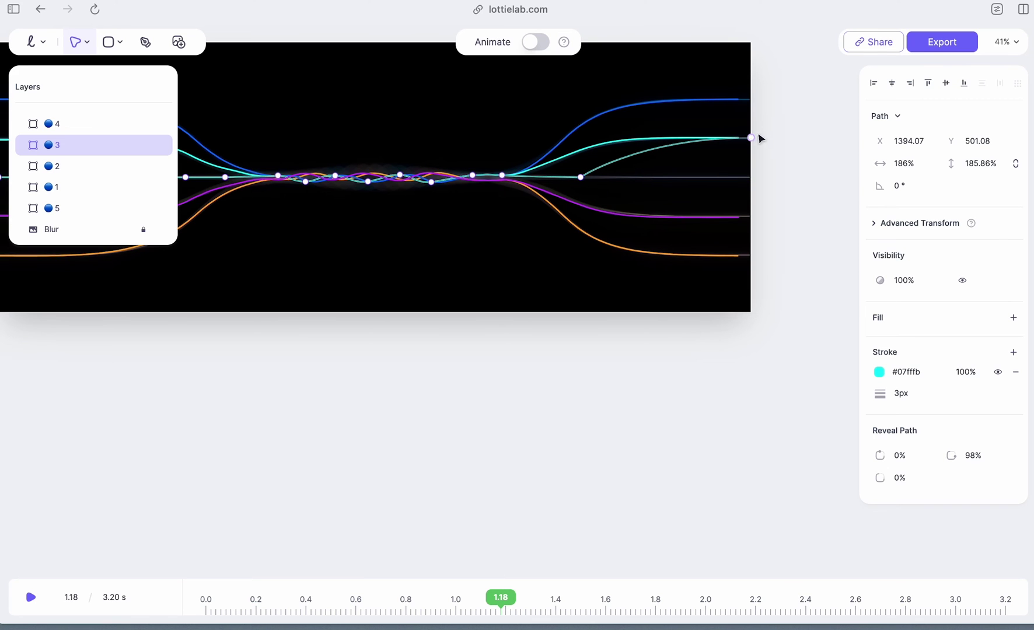
{"action": "left_click_drag", "start_coordinate": [756, 138], "coordinate": [752, 174]}
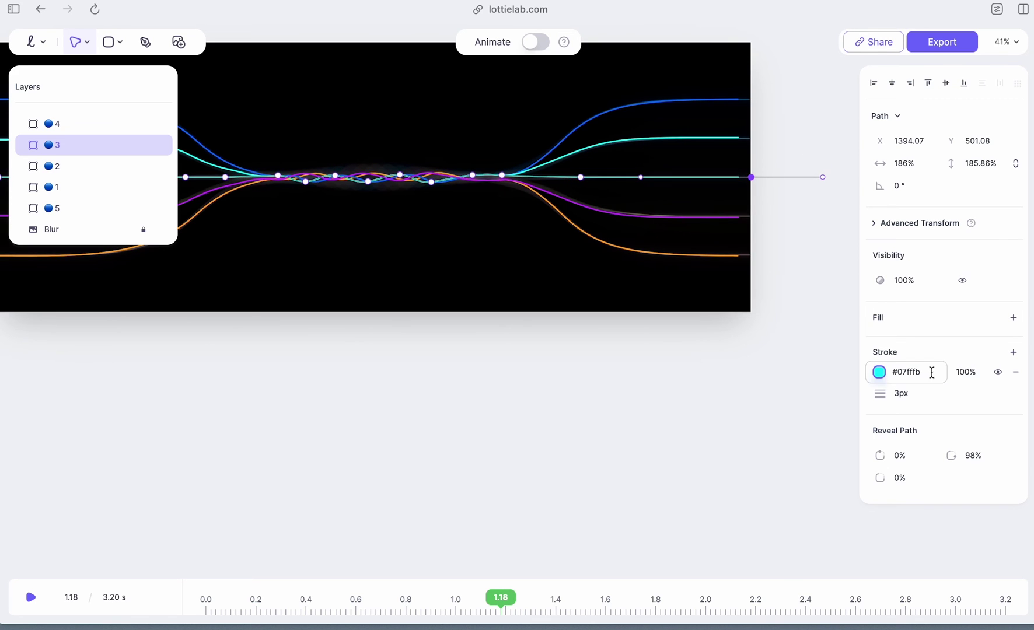
Step: Recolour the straightened stroke yellow (#fff707), zoom to the whole canvas and play it
{"action": "left_click", "coordinate": [879, 374]}
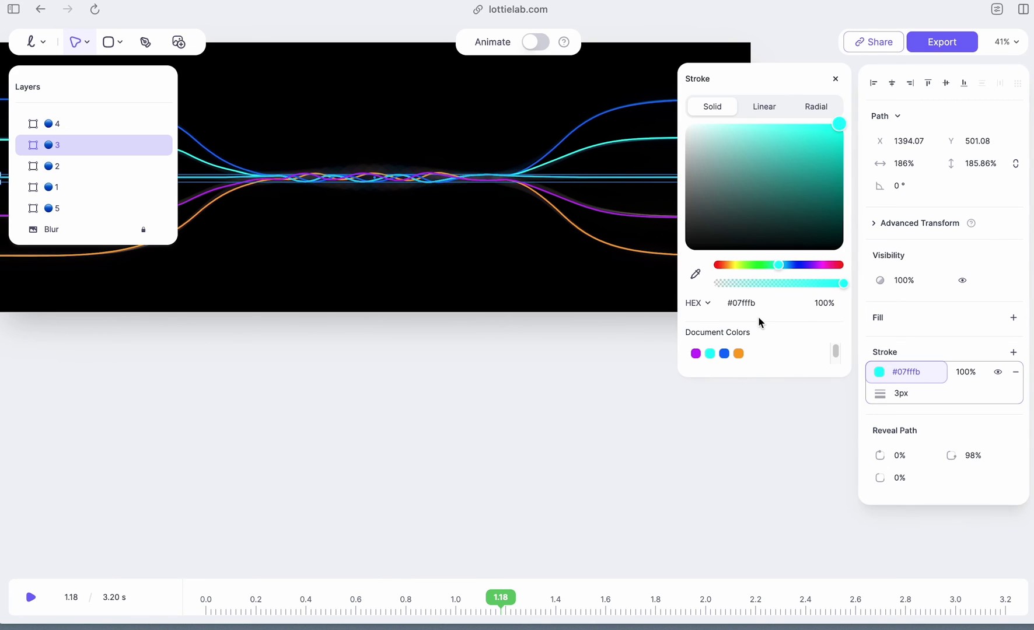
{"action": "left_click", "coordinate": [735, 264]}
{"action": "left_click", "coordinate": [585, 356]}
{"action": "key", "text": "shift+1"}
{"action": "key", "text": "space"}
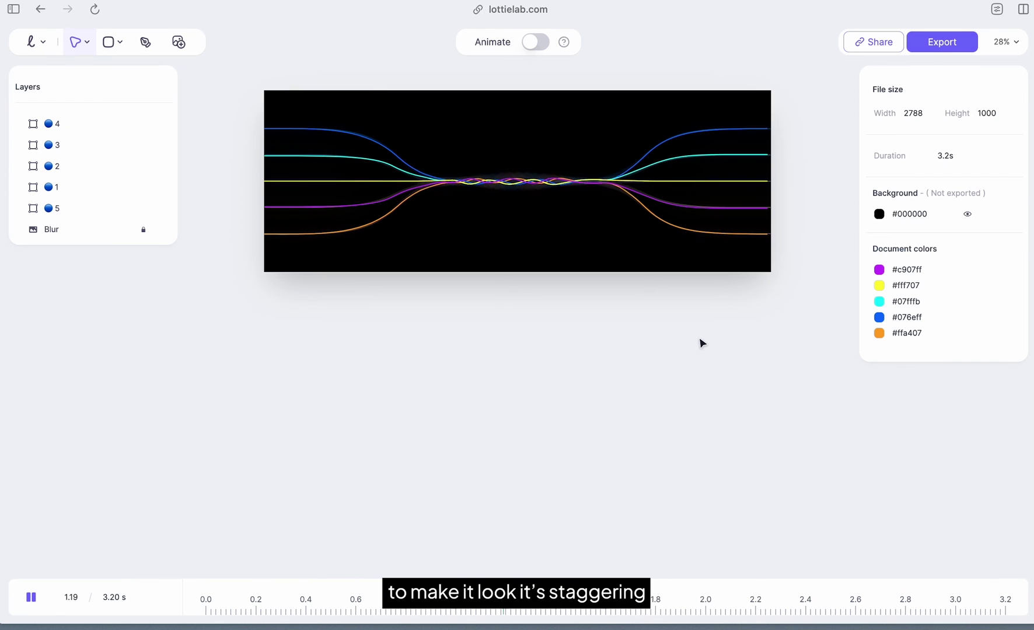
Step: Turn on Animate, rewind to 0 seconds, and reorder the stroke layers 1, 2, 3
{"action": "left_click", "coordinate": [535, 42]}
{"action": "left_click", "coordinate": [314, 506]}
{"action": "left_click_drag", "start_coordinate": [314, 505], "coordinate": [205, 505]}
{"action": "left_click", "coordinate": [81, 187]}
{"action": "left_click_drag", "start_coordinate": [80, 187], "coordinate": [81, 120]}
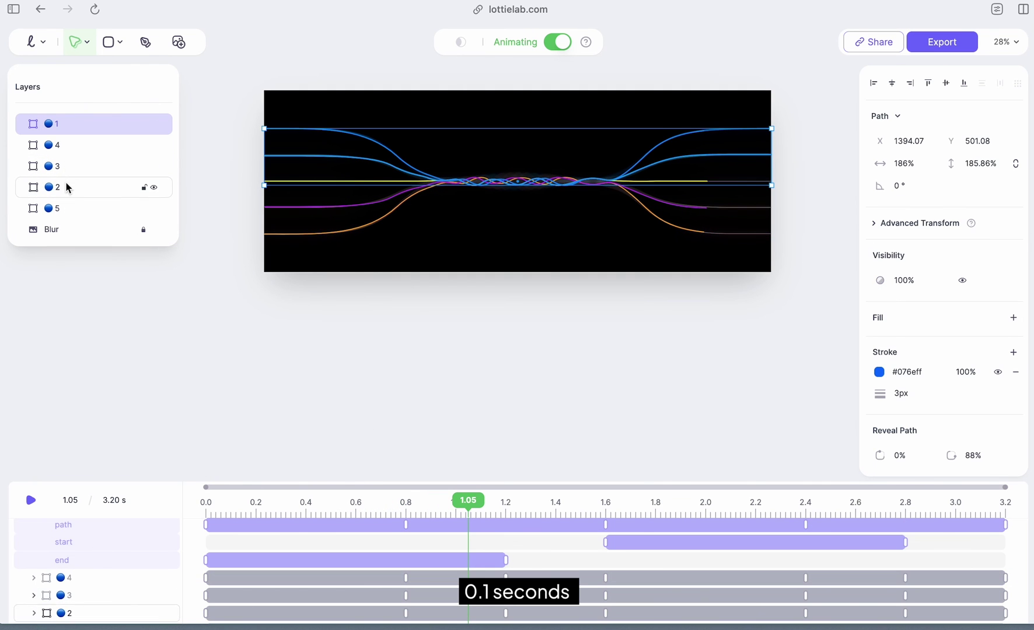
{"action": "left_click_drag", "start_coordinate": [69, 188], "coordinate": [66, 140]}
{"action": "left_click", "coordinate": [69, 185]}
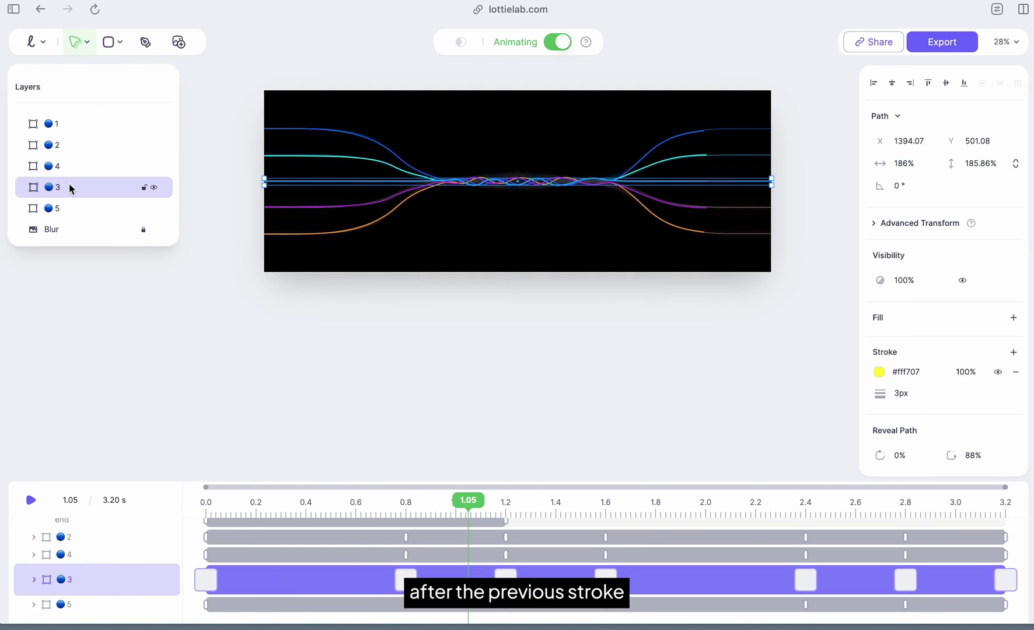
{"action": "left_click_drag", "start_coordinate": [69, 185], "coordinate": [76, 168]}
{"action": "scroll", "coordinate": [100, 575], "scroll_direction": "up", "scroll_amount": 3}
Step: Check layer 1's reveal timing, then delay layer 2's end reveal to 0.1 s and start to 1.7 s
{"action": "left_click", "coordinate": [504, 603]}
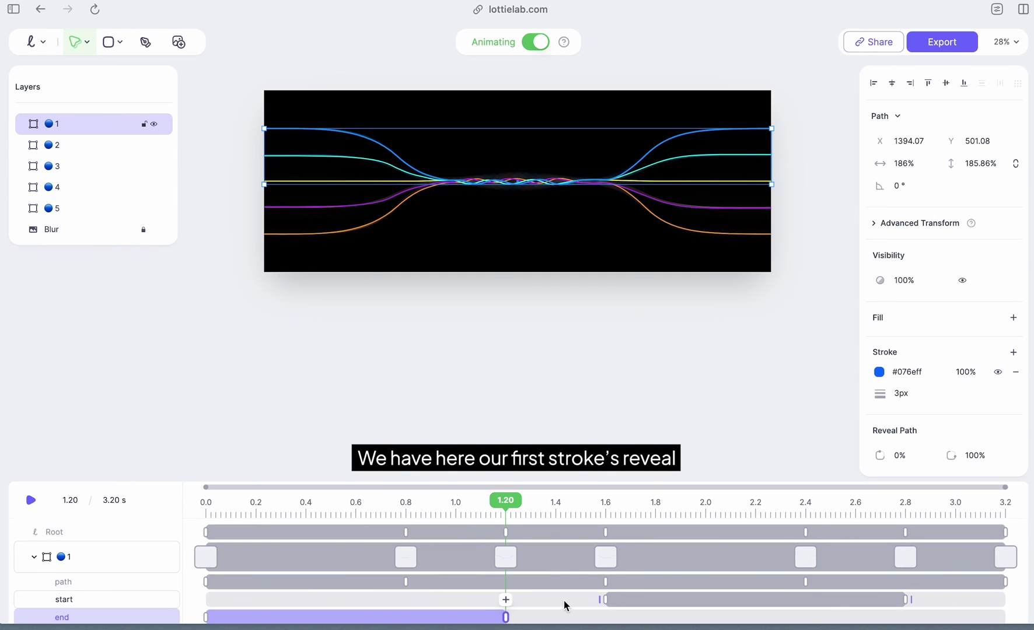
{"action": "left_click", "coordinate": [698, 598]}
{"action": "left_click", "coordinate": [602, 600]}
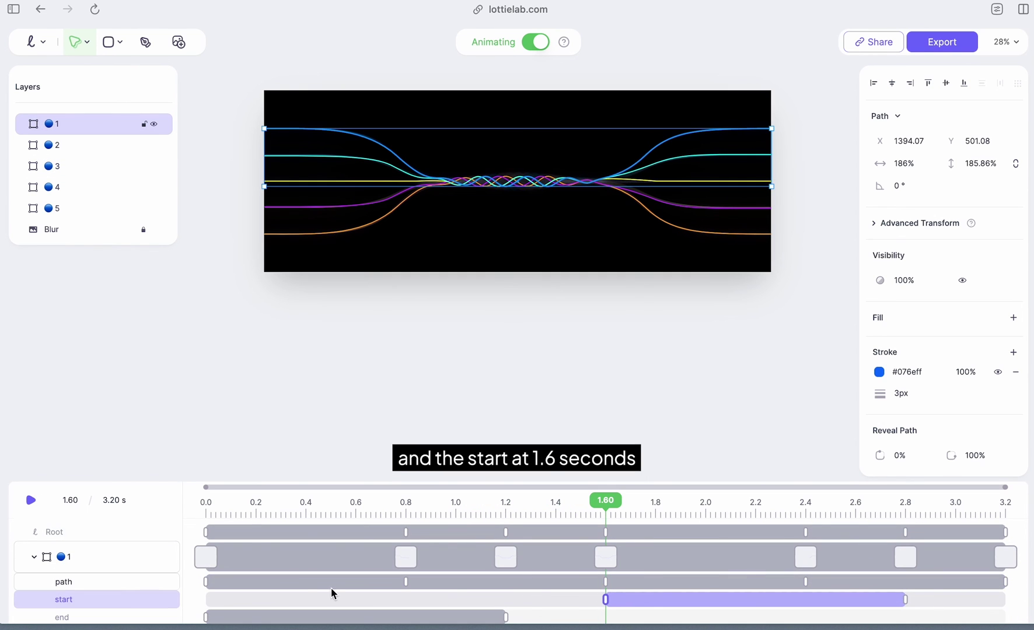
{"action": "left_click", "coordinate": [79, 146]}
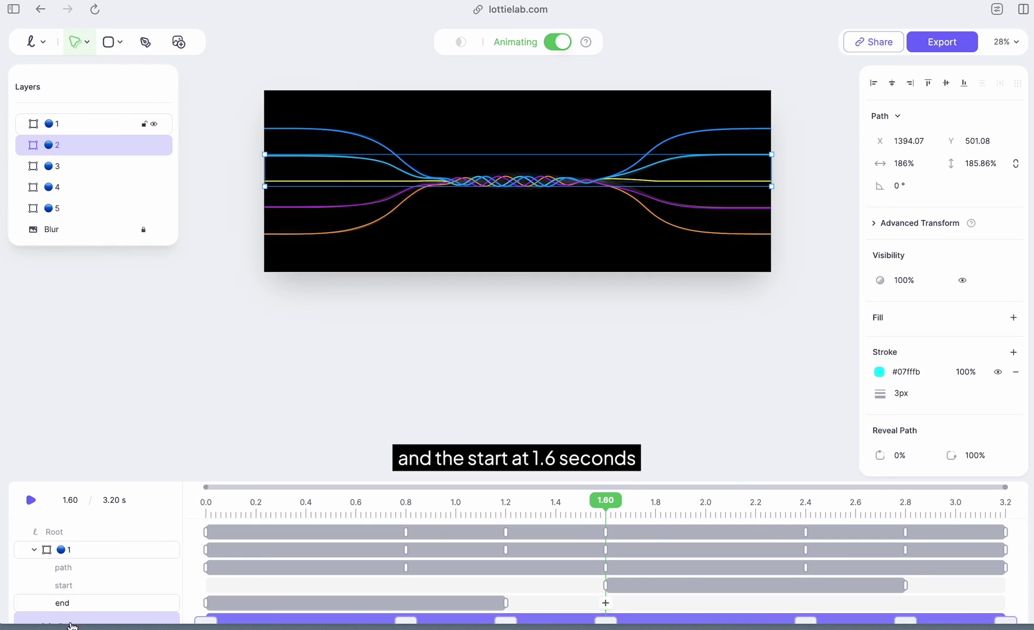
{"action": "left_click", "coordinate": [33, 544]}
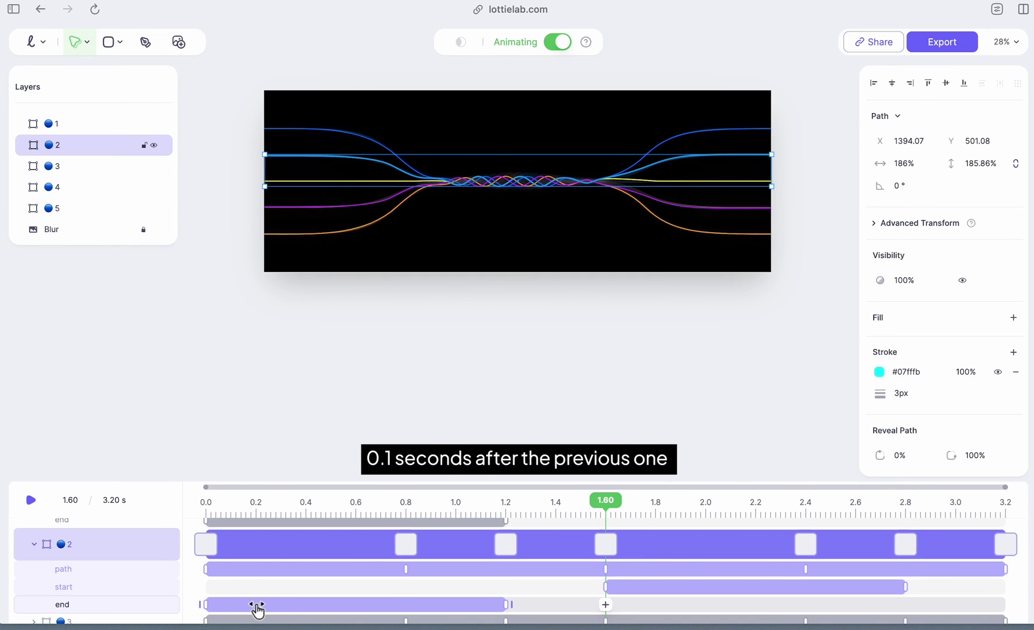
{"action": "left_click_drag", "start_coordinate": [260, 608], "coordinate": [272, 613]}
{"action": "left_click", "coordinate": [233, 511]}
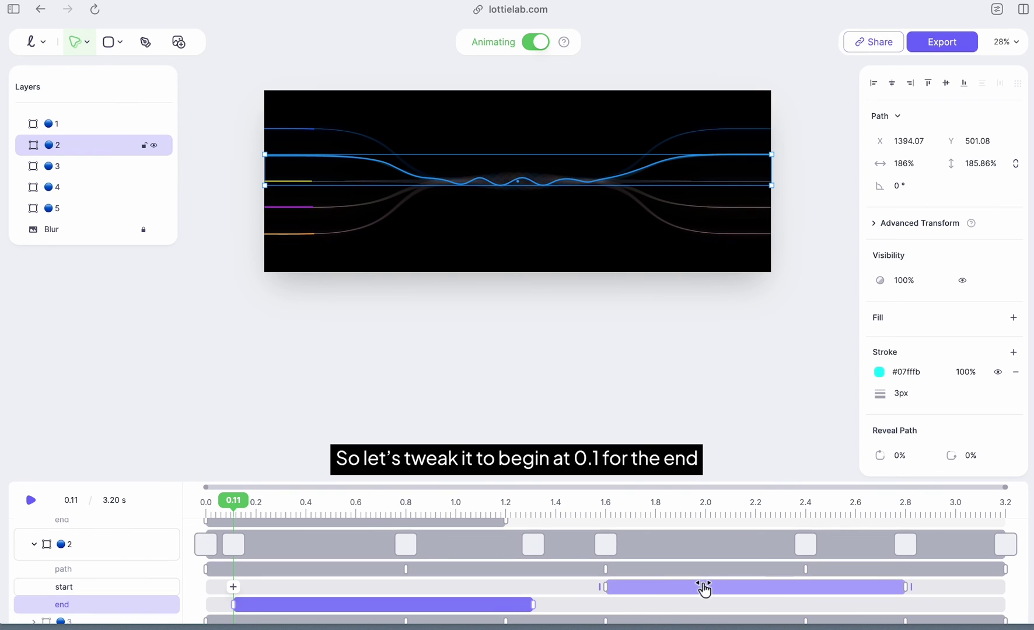
{"action": "left_click_drag", "start_coordinate": [657, 591], "coordinate": [680, 591]}
Step: Delay layer 3's end and start reveal bars by a further 0.1 seconds
{"action": "scroll", "coordinate": [686, 585], "scroll_direction": "up", "scroll_amount": 5}
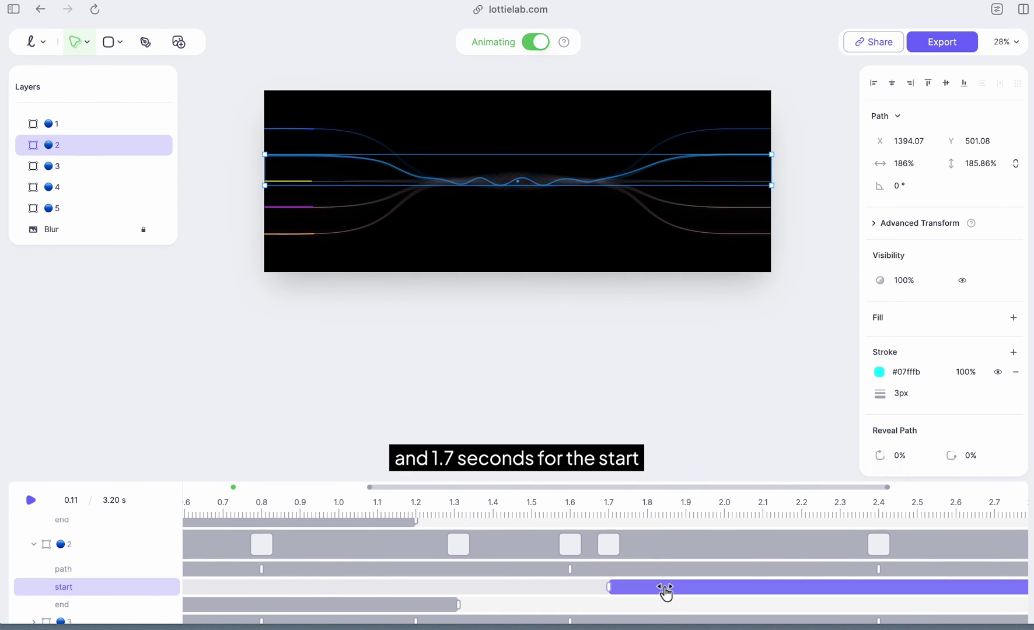
{"action": "scroll", "coordinate": [666, 590], "scroll_direction": "down", "scroll_amount": 5}
{"action": "scroll", "coordinate": [309, 563], "scroll_direction": "down", "scroll_amount": 3}
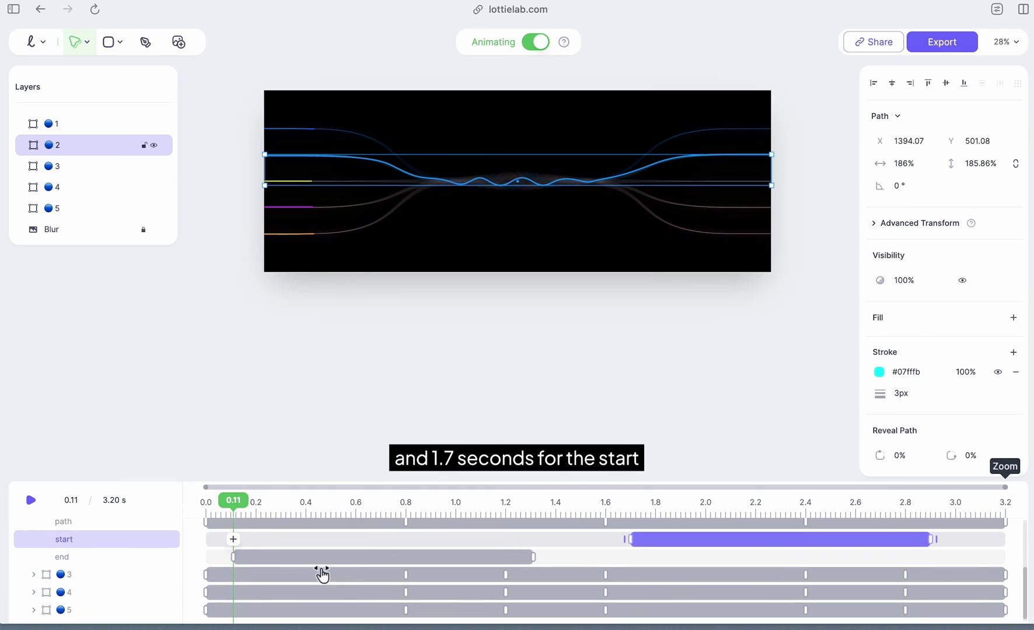
{"action": "left_click", "coordinate": [34, 569]}
{"action": "scroll", "coordinate": [280, 578], "scroll_direction": "down", "scroll_amount": 2}
{"action": "left_click_drag", "start_coordinate": [293, 588], "coordinate": [345, 589]}
{"action": "left_click_drag", "start_coordinate": [654, 588], "coordinate": [707, 588]}
Step: Stagger layers 4 and 5's end and start reveal timing another 0.1 seconds later
{"action": "left_click", "coordinate": [33, 620]}
{"action": "scroll", "coordinate": [309, 578], "scroll_direction": "down", "scroll_amount": 2}
{"action": "left_click_drag", "start_coordinate": [381, 593], "coordinate": [426, 593]}
{"action": "left_click", "coordinate": [763, 586]}
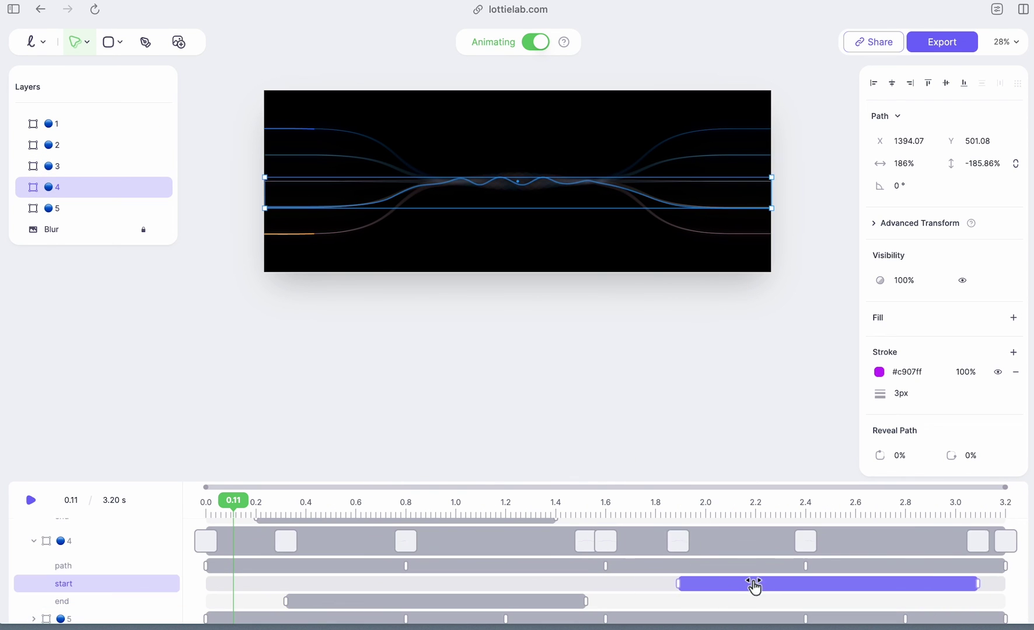
{"action": "left_click_drag", "start_coordinate": [804, 586], "coordinate": [780, 586]}
{"action": "left_click", "coordinate": [34, 619]}
{"action": "scroll", "coordinate": [309, 578], "scroll_direction": "down", "scroll_amount": 2}
{"action": "left_click_drag", "start_coordinate": [373, 606], "coordinate": [399, 607]}
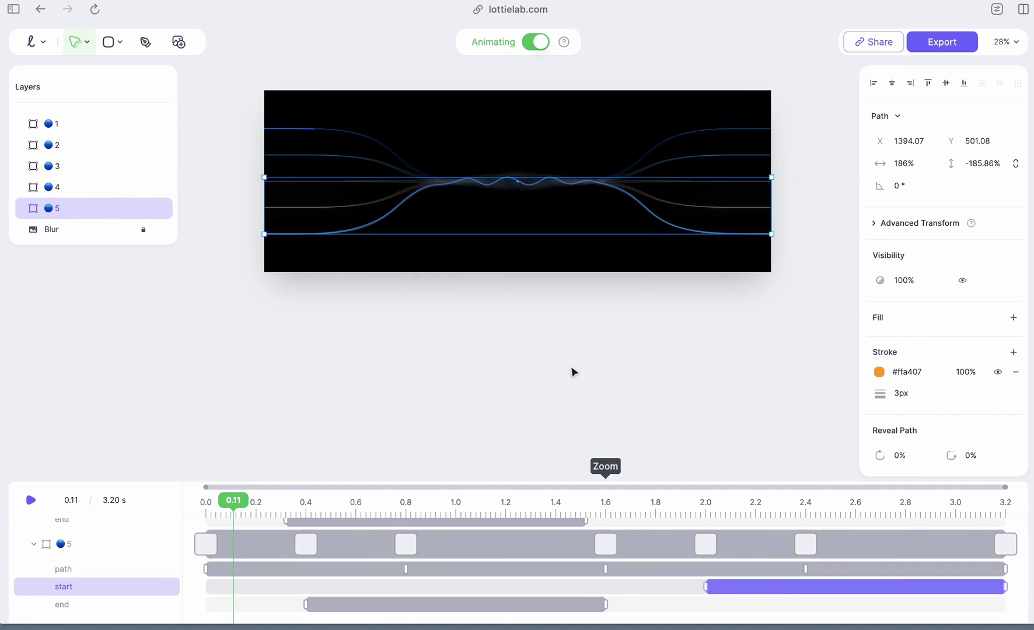
{"action": "left_click", "coordinate": [575, 358]}
{"action": "key", "text": "space"}
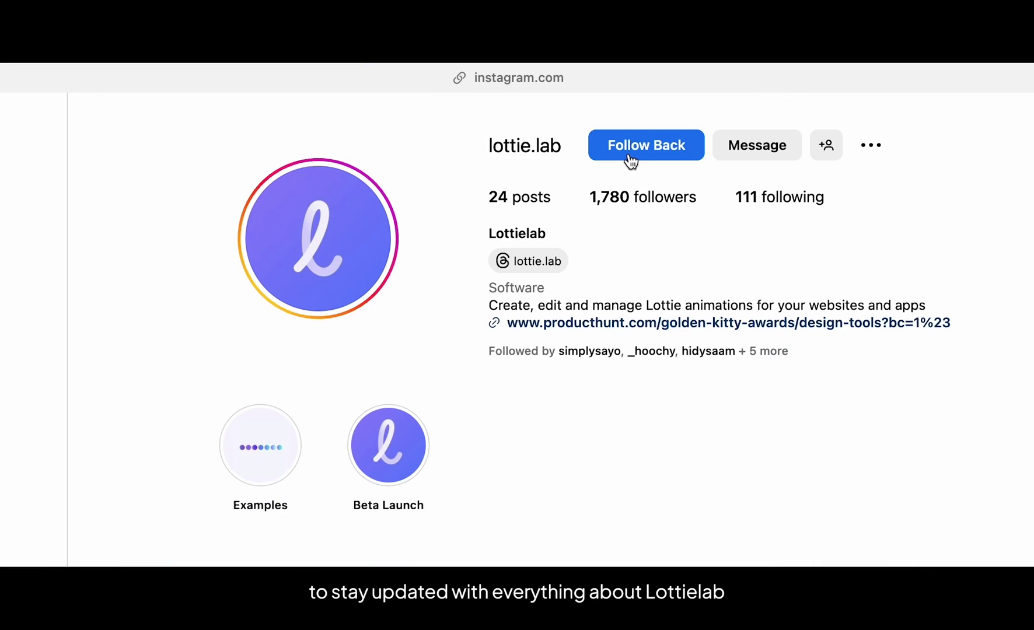
Step: Follow back the lottie.lab profile on Instagram
{"action": "left_click", "coordinate": [630, 160]}
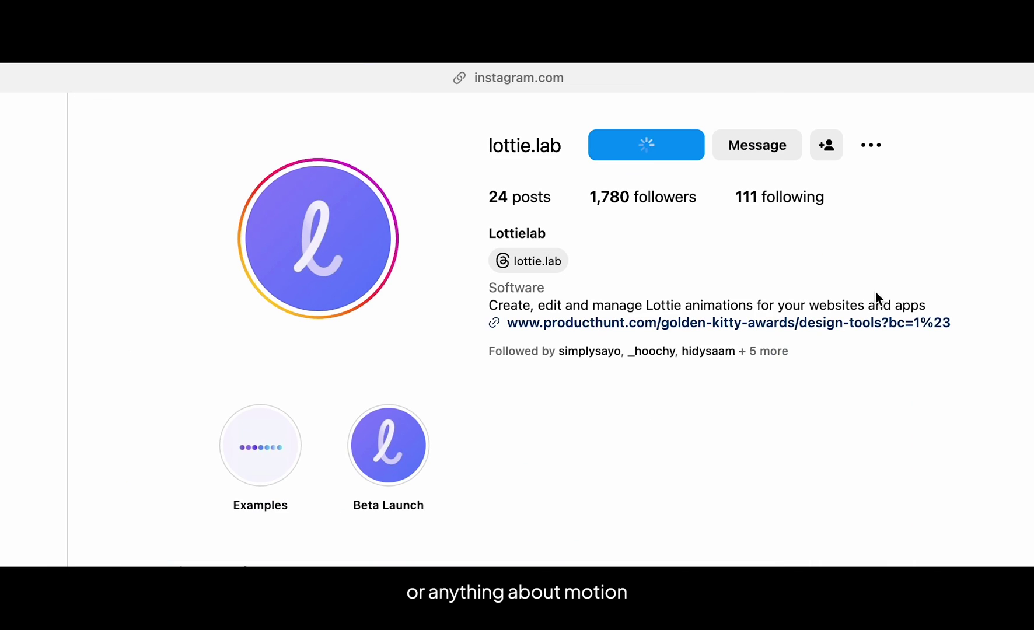